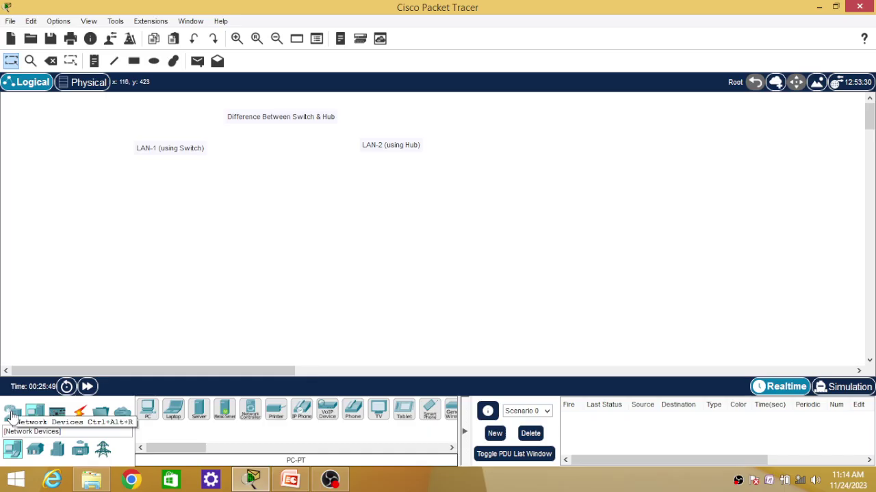
Step: Place a 2960 switch in the workspace below the LAN-1 (using Switch) label
left_click(12, 414)
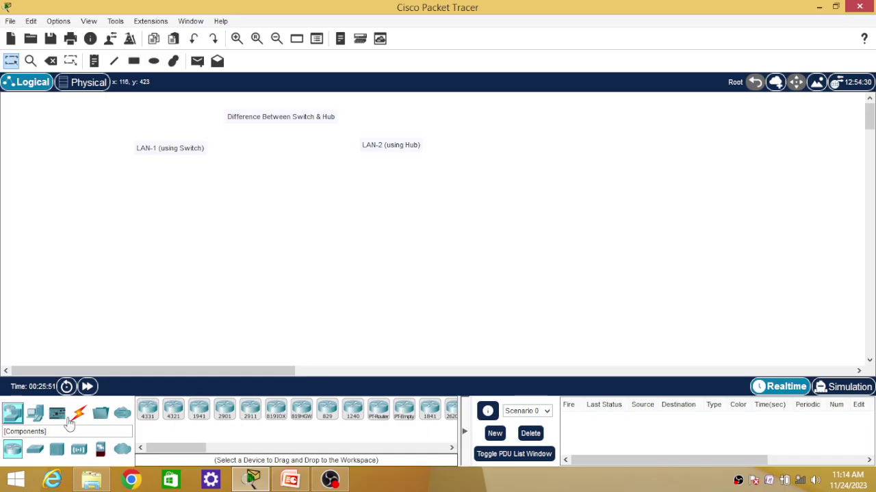
left_click(38, 449)
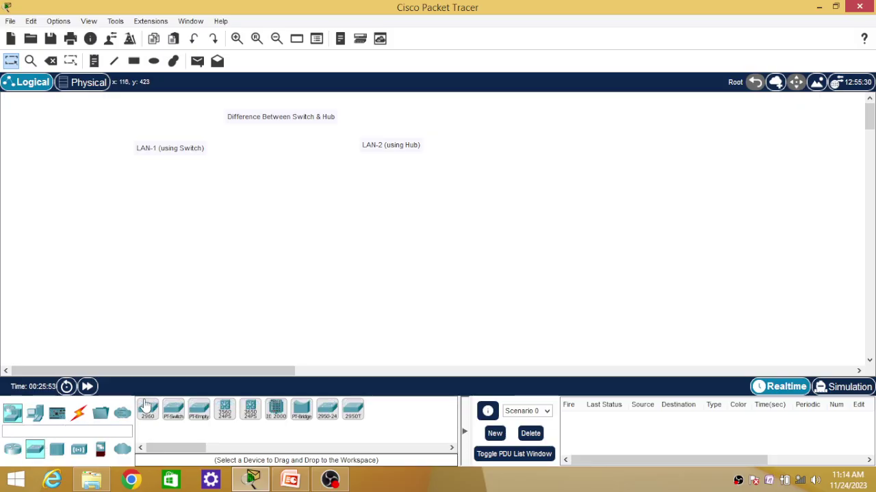
left_click(147, 409)
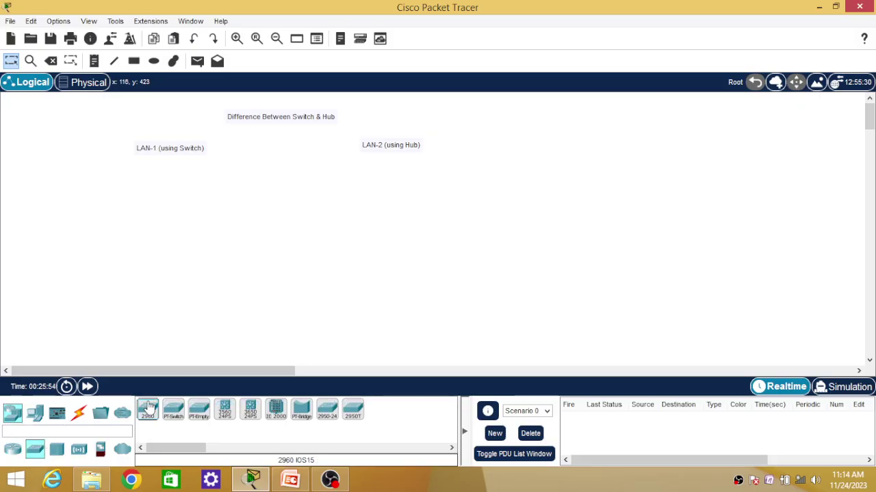
left_click(163, 195)
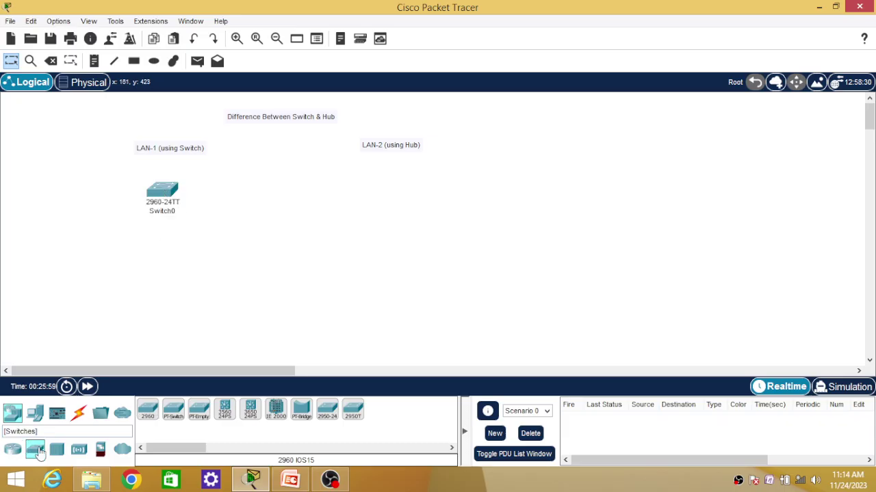
Step: Place a PT-Hub in the workspace below the LAN-2 (using Hub) label
left_click(57, 449)
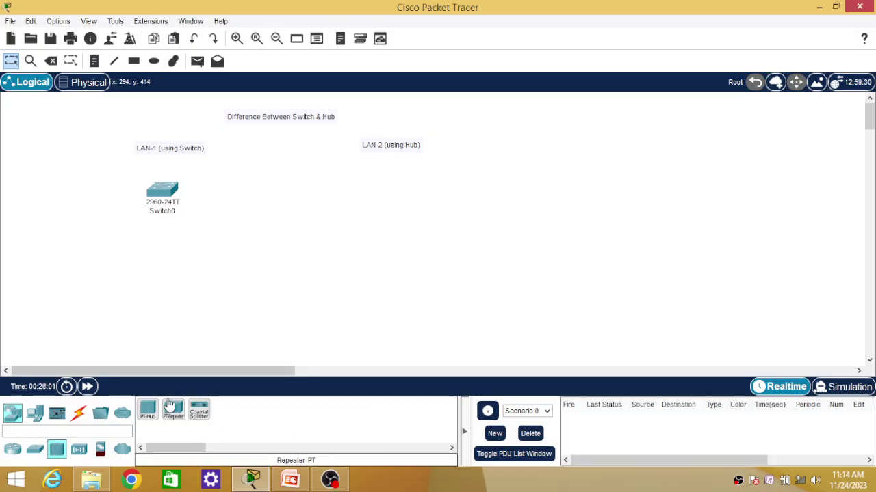
left_click(148, 409)
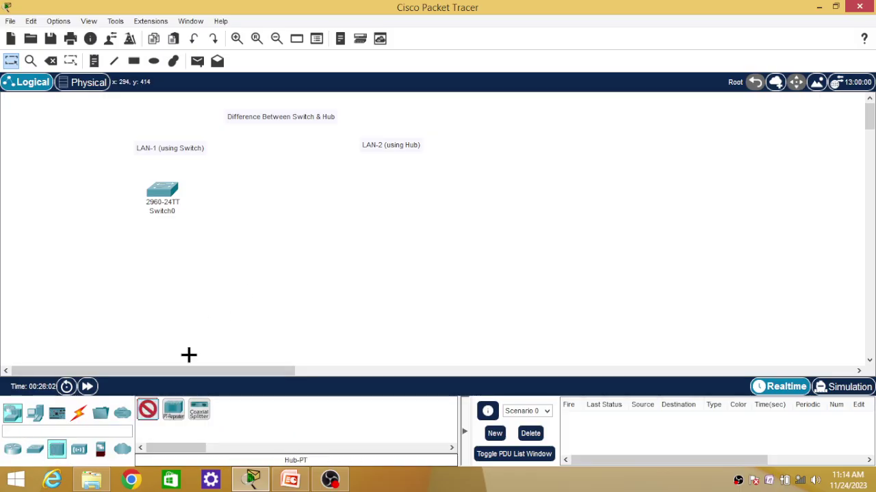
left_click(385, 190)
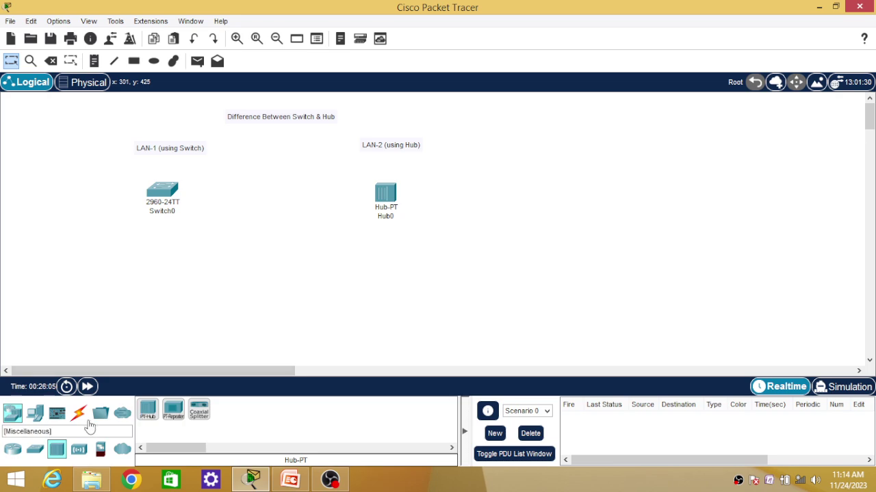
Step: Place three PCs in a descending row below Switch0 for LAN-1
left_click(35, 416)
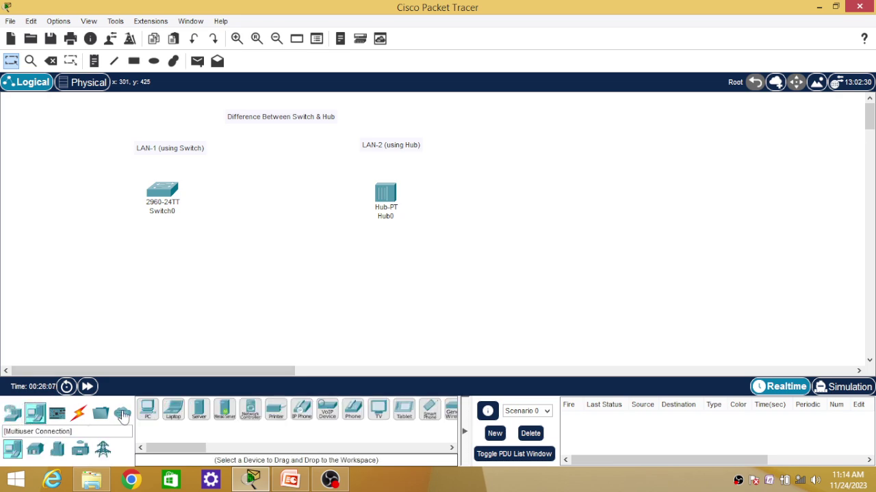
left_click(148, 410)
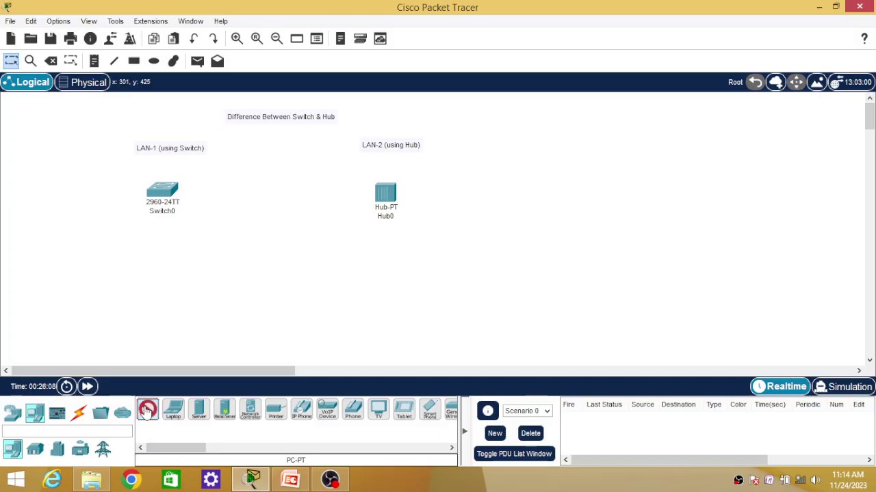
left_click(59, 262)
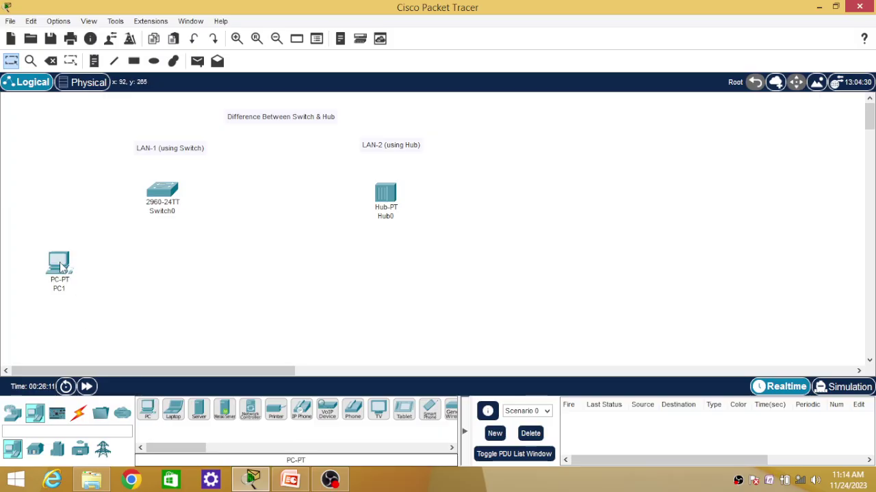
left_click(106, 275)
left_click(149, 413)
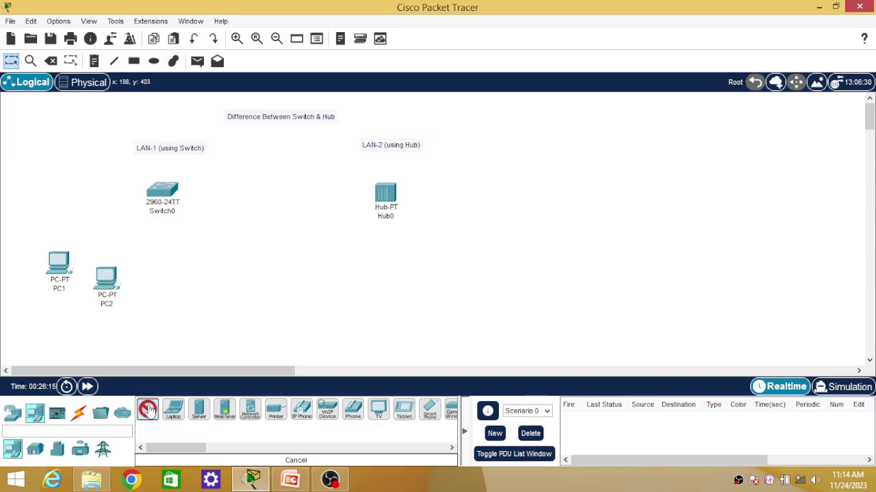
left_click(158, 289)
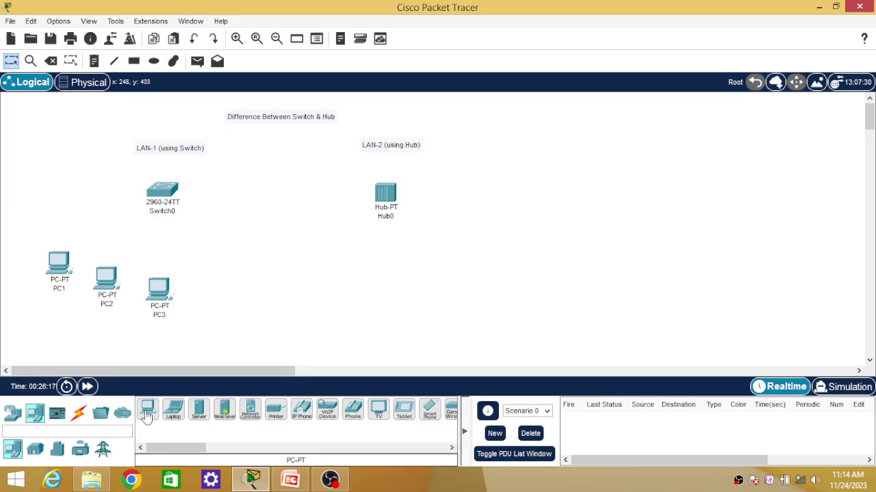
Step: Place three more PCs in a descending row below Hub0 for LAN-2
left_click(148, 411)
left_click(334, 260)
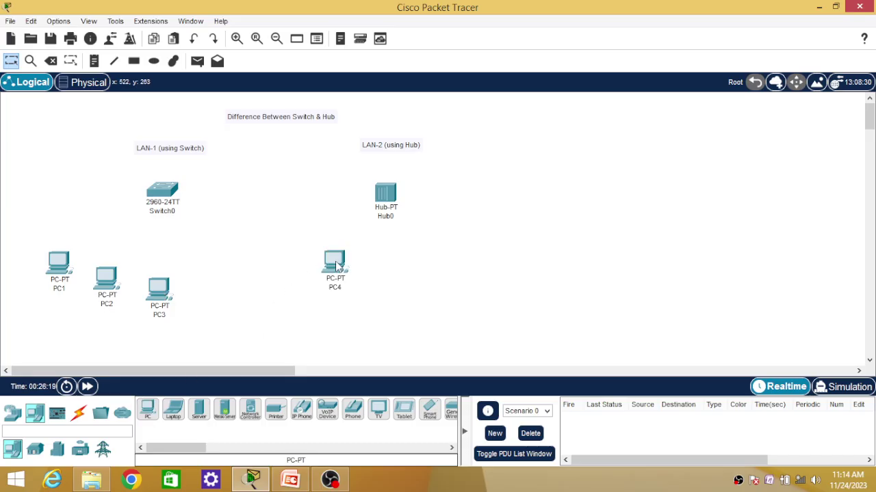
left_click(149, 411)
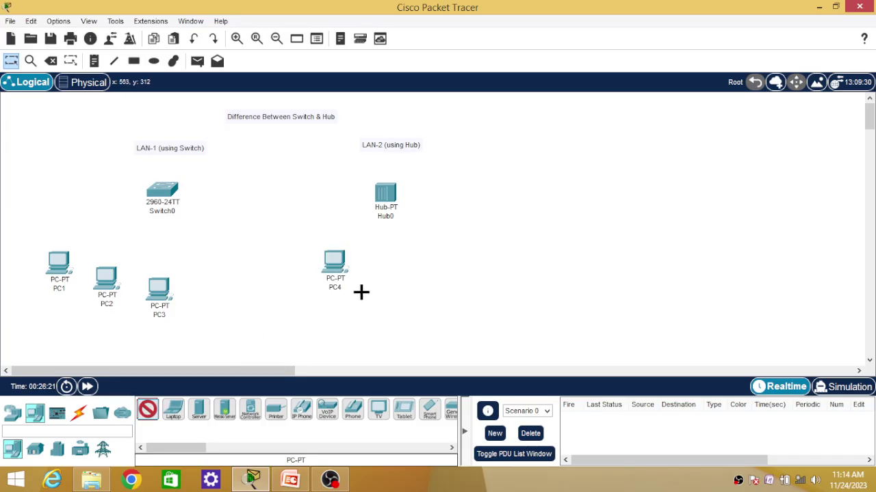
left_click(381, 281)
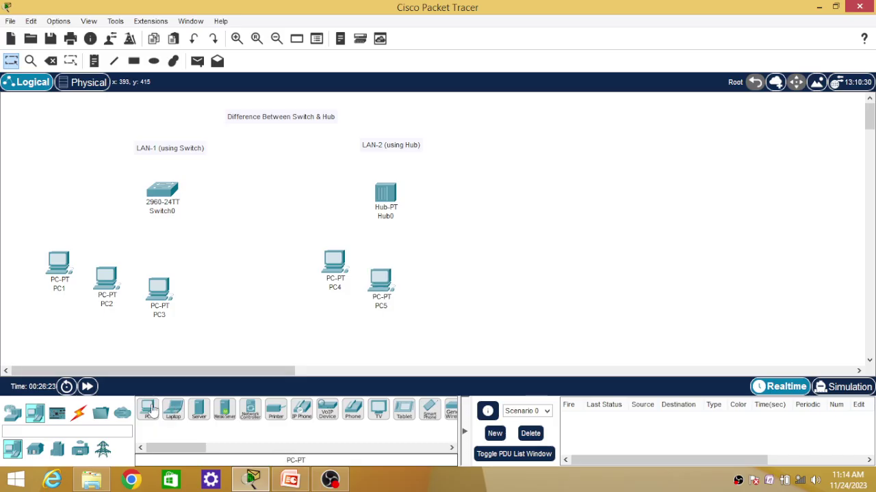
left_click(148, 411)
left_click(426, 297)
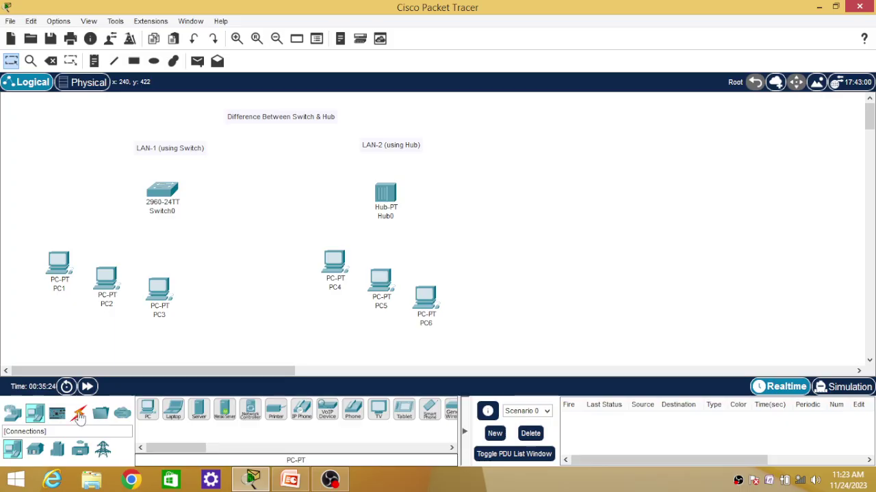
Step: Connect Switch0 FastEthernet0/1 to PC1 FastEthernet0 with a Copper Straight-Through cable
left_click(79, 414)
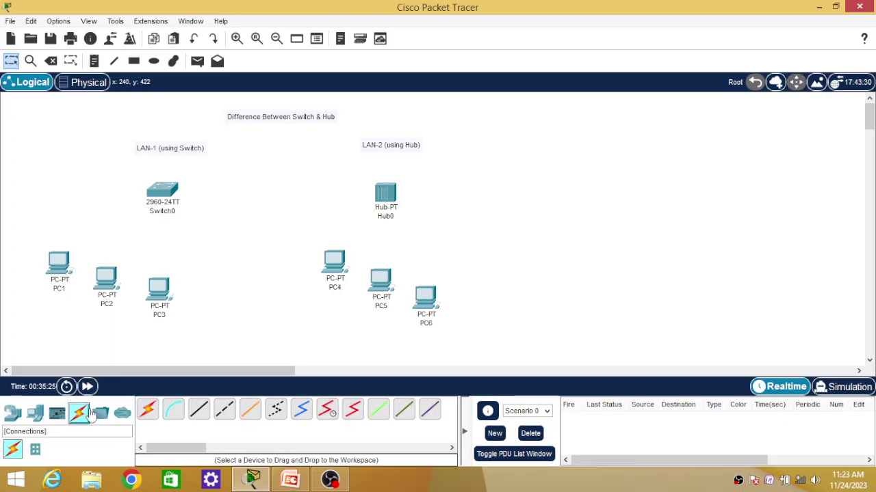
left_click(198, 412)
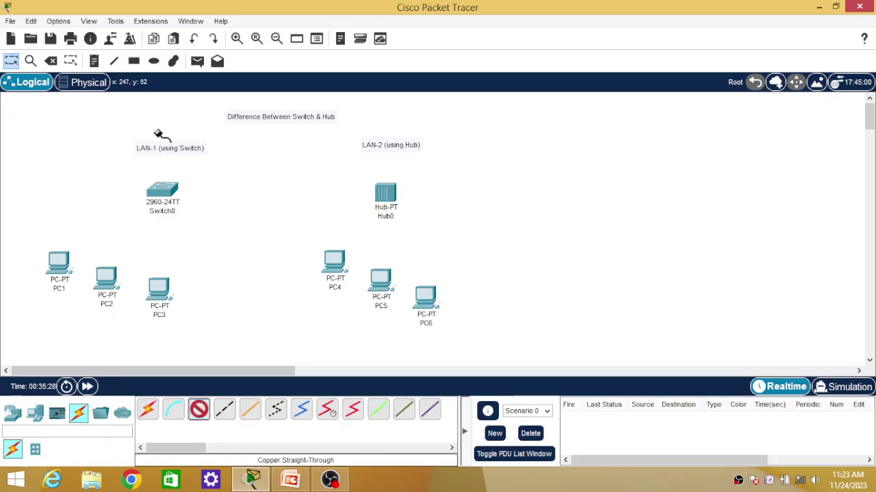
left_click(162, 193)
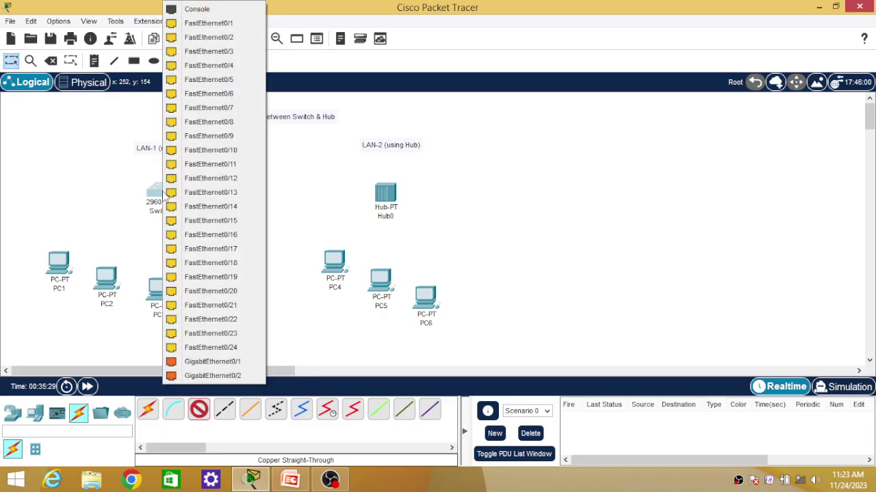
left_click(216, 27)
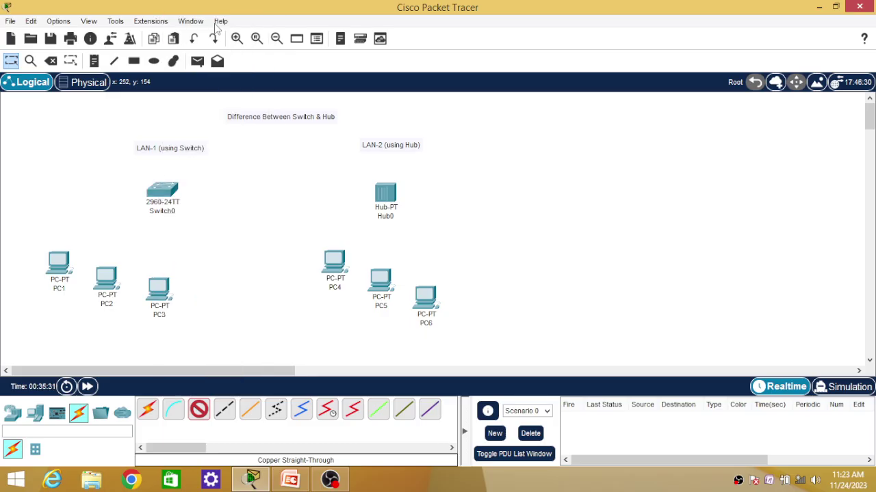
left_click(55, 269)
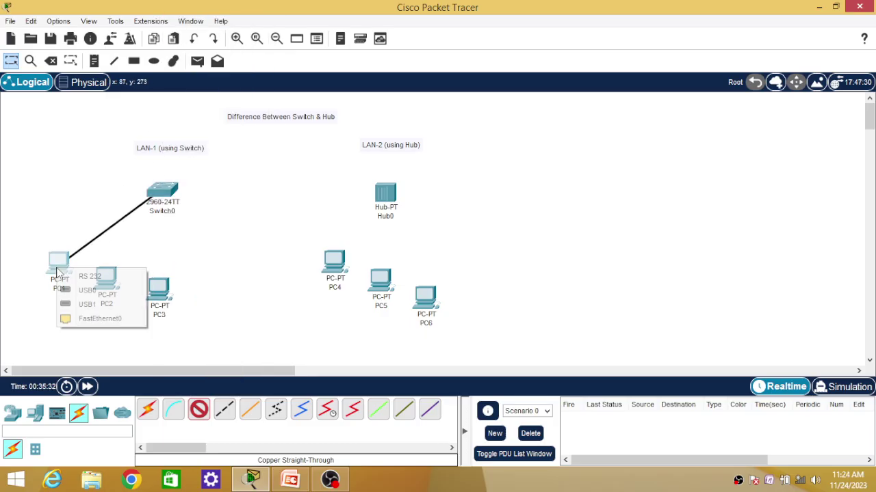
left_click(81, 322)
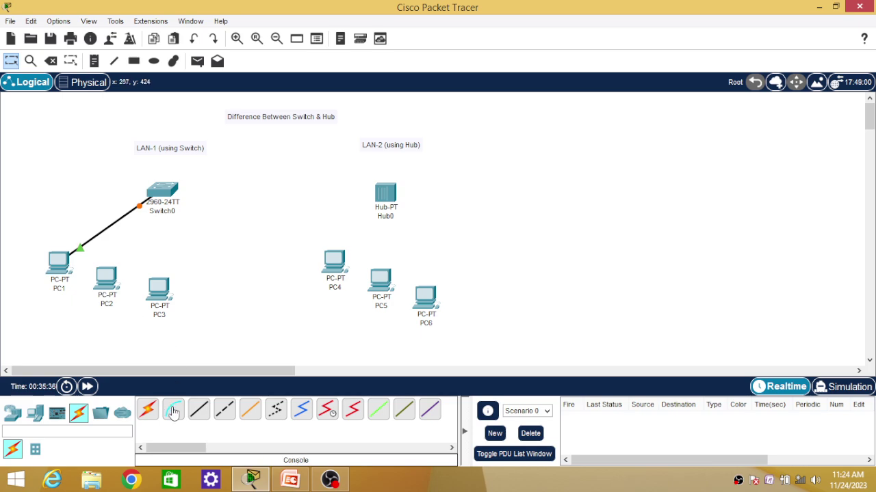
Step: Connect Switch0 FastEthernet0/2 to PC2 FastEthernet0 with a Copper Straight-Through cable
left_click(198, 411)
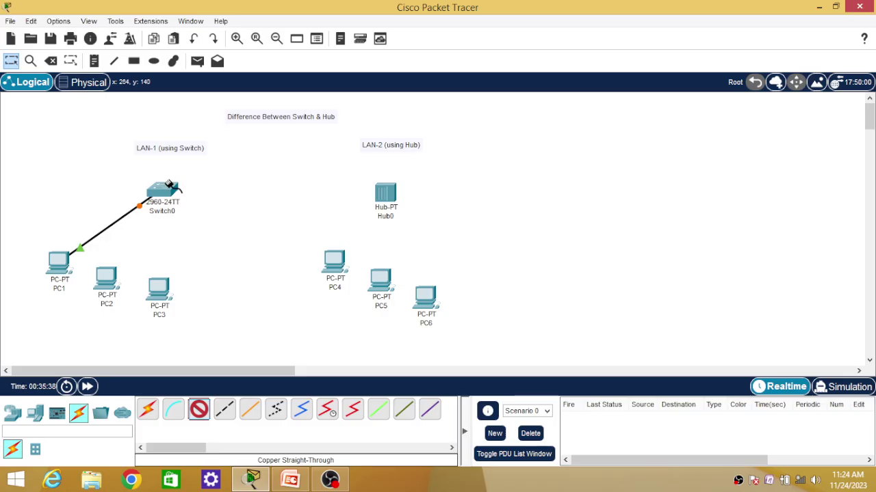
left_click(169, 186)
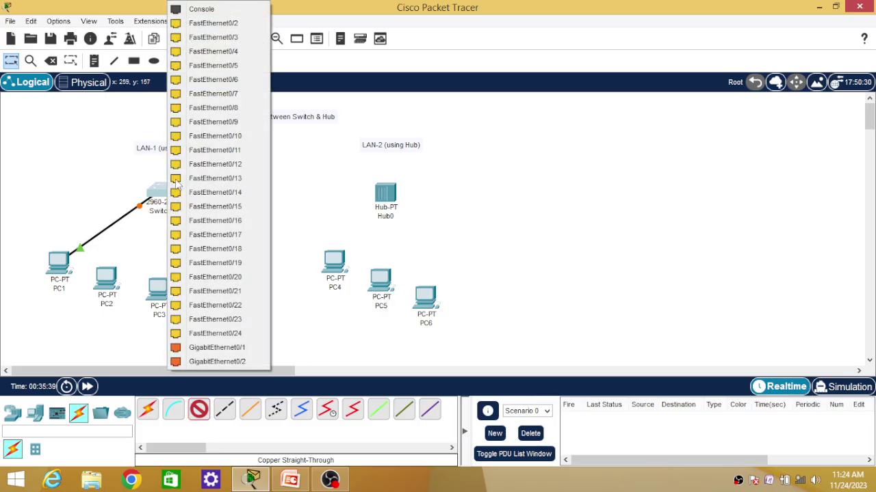
left_click(220, 25)
left_click(108, 284)
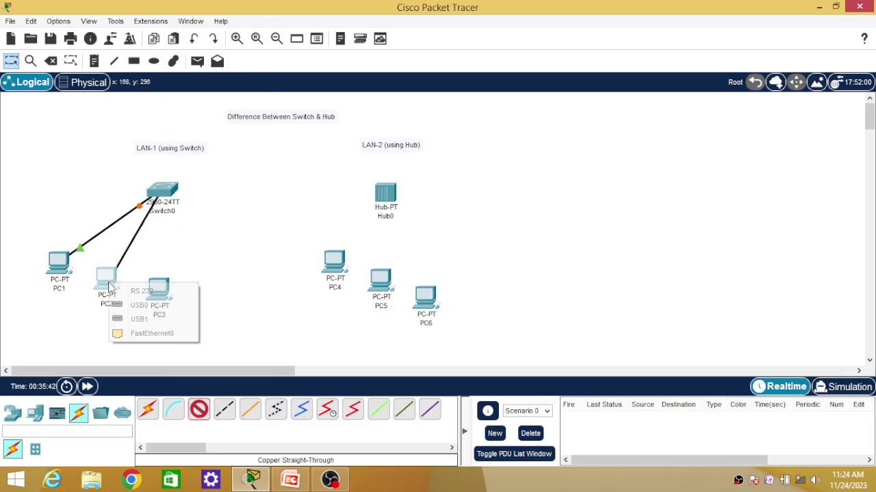
left_click(136, 333)
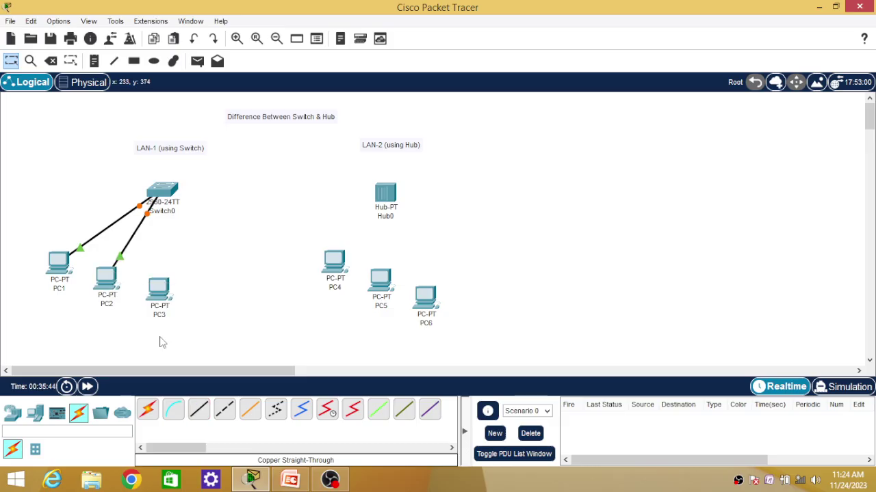
Step: Connect Switch0 FastEthernet0/4 to PC3 FastEthernet0 with a Copper Straight-Through cable
left_click(199, 410)
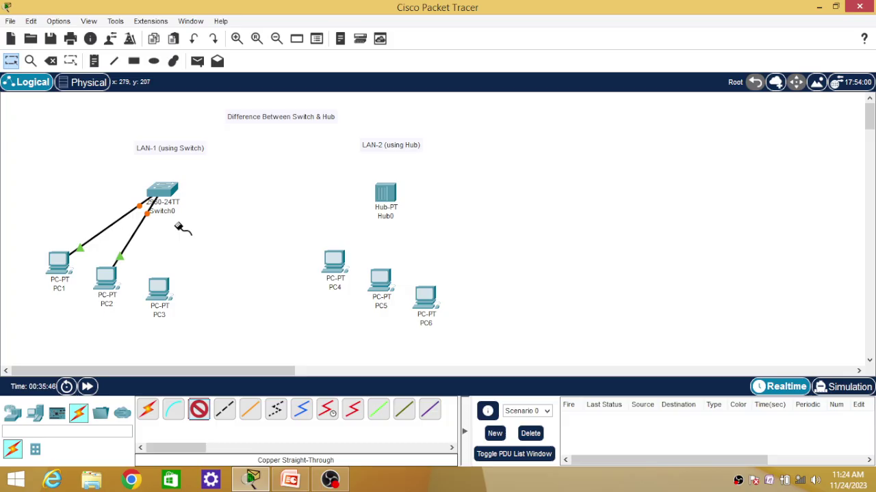
left_click(164, 190)
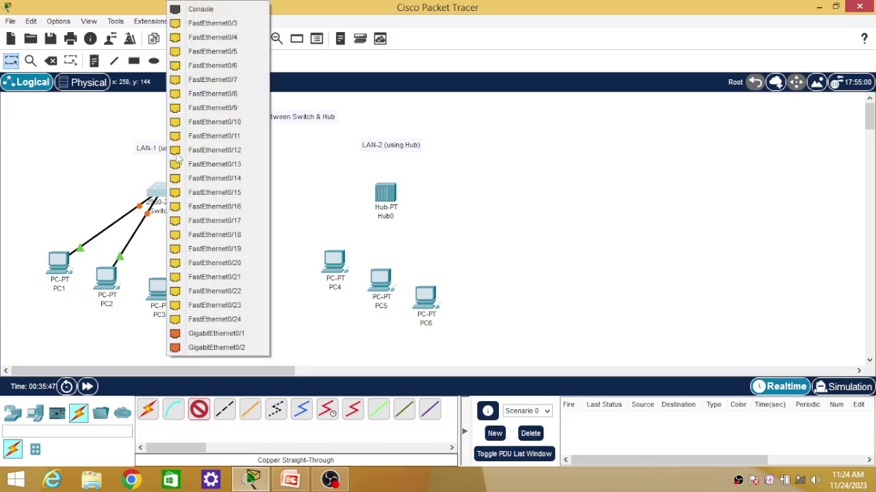
left_click(212, 37)
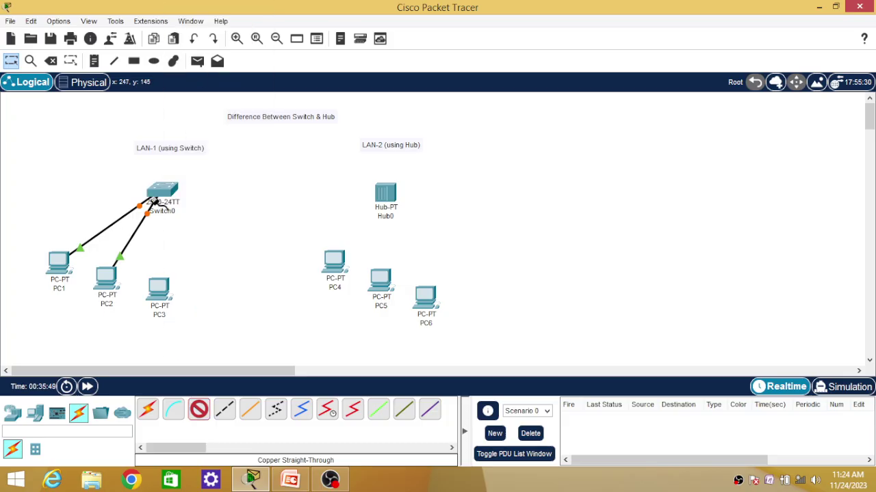
left_click(159, 290)
left_click(196, 342)
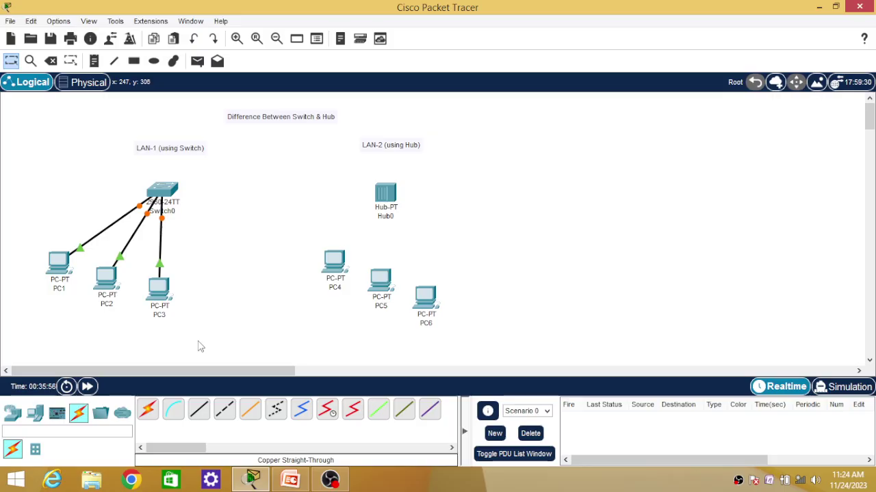
Step: Connect Hub0 FastEthernet0 to PC4 FastEthernet0 with a Copper Straight-Through cable
left_click(198, 409)
left_click(384, 196)
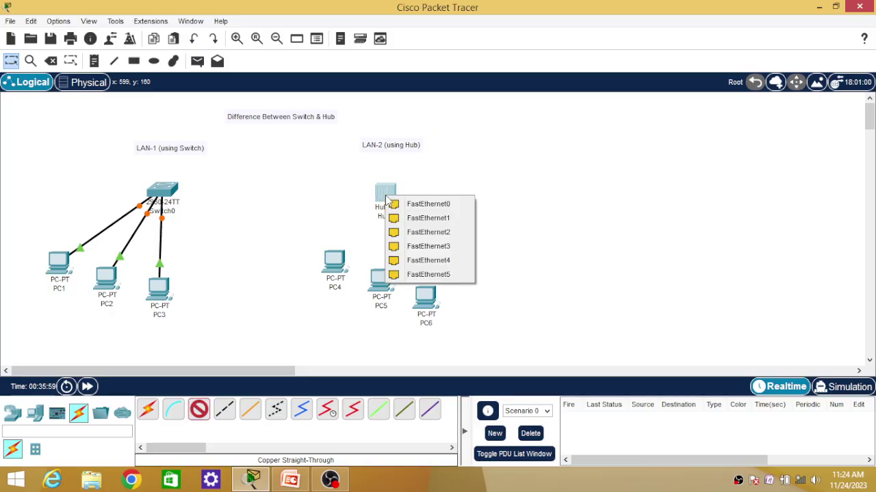
left_click(431, 205)
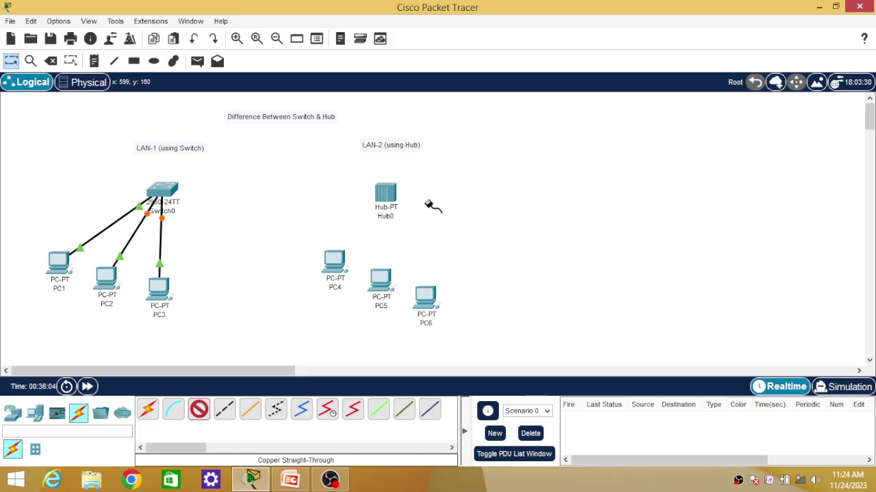
left_click(336, 263)
left_click(362, 315)
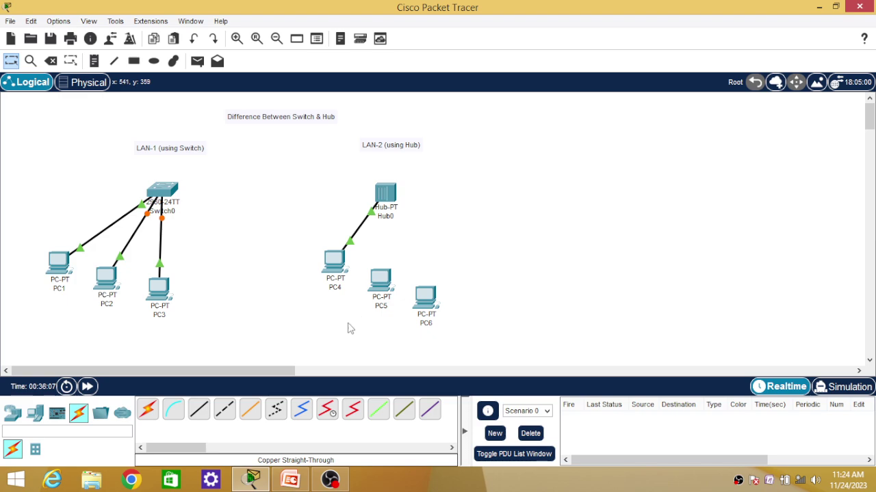
Step: Connect Hub0 FastEthernet1 to PC5 FastEthernet0 with a Copper Straight-Through cable
left_click(199, 410)
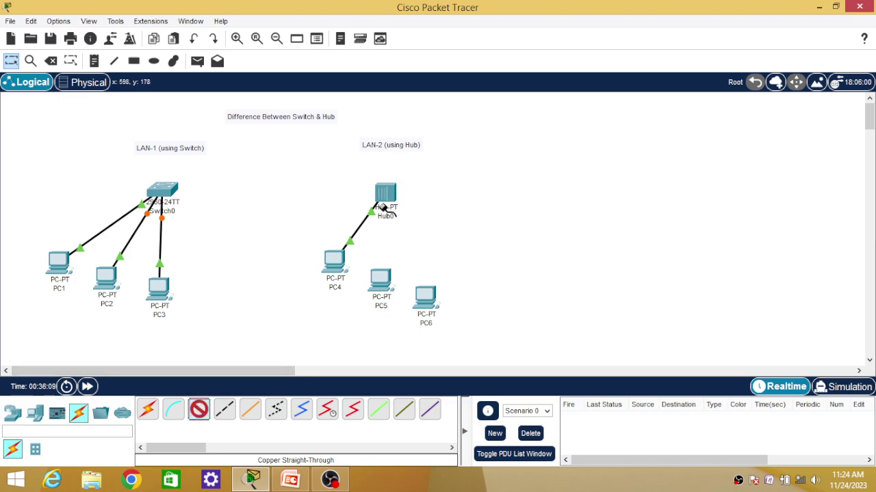
left_click(387, 195)
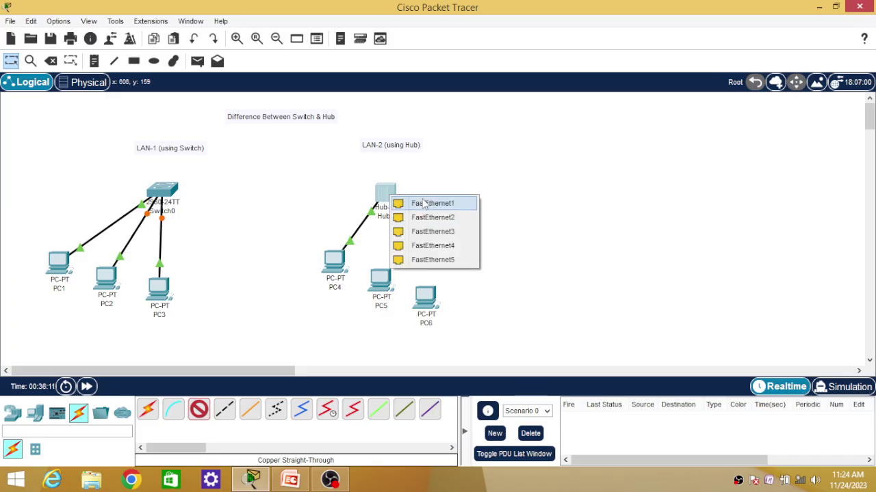
left_click(416, 203)
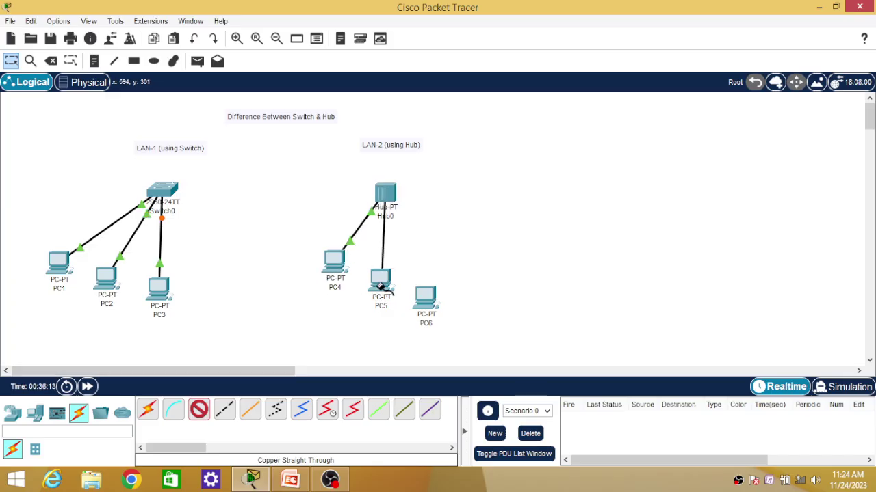
left_click(381, 286)
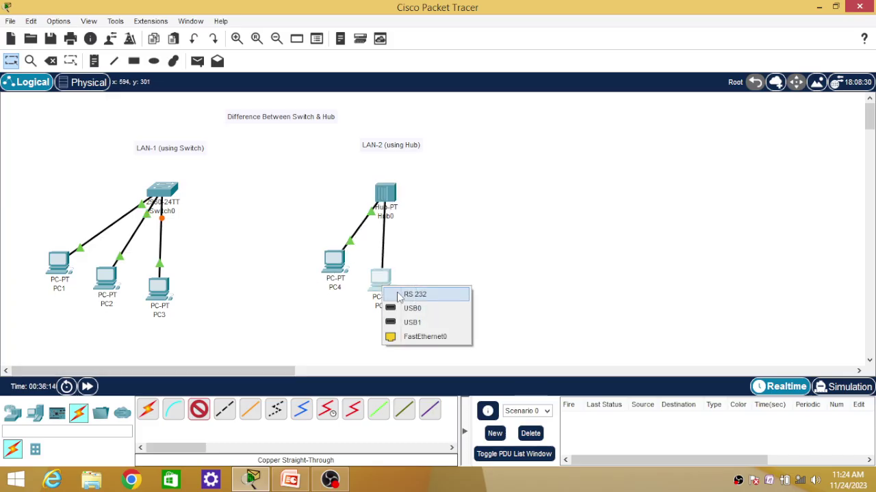
left_click(412, 337)
Step: Connect Hub0 FastEthernet2 to PC6 FastEthernet0 with a Copper Straight-Through cable
left_click(198, 409)
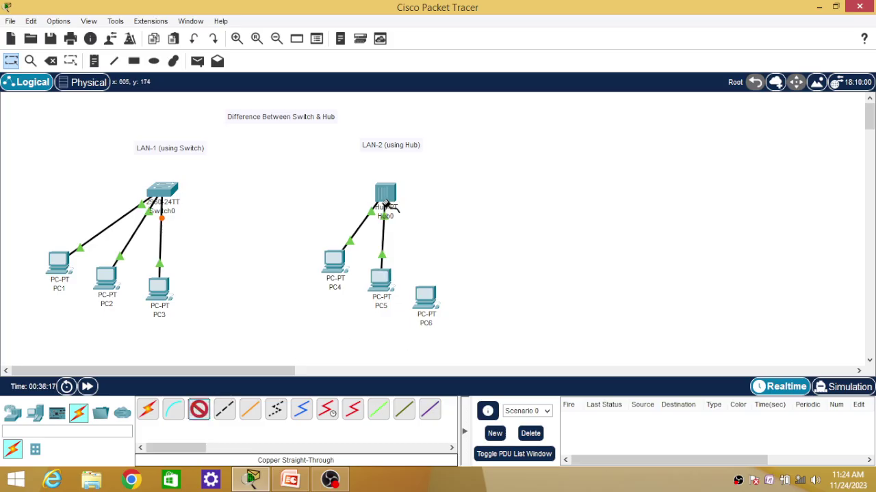
left_click(386, 195)
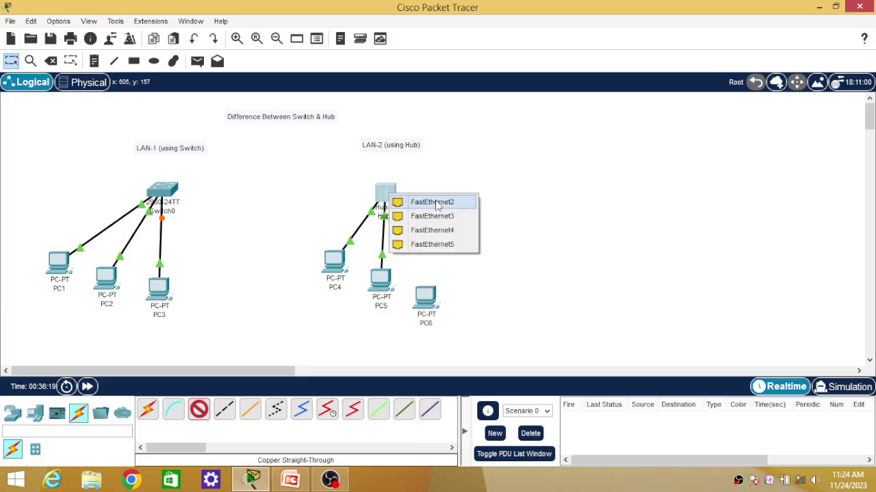
left_click(436, 202)
left_click(425, 296)
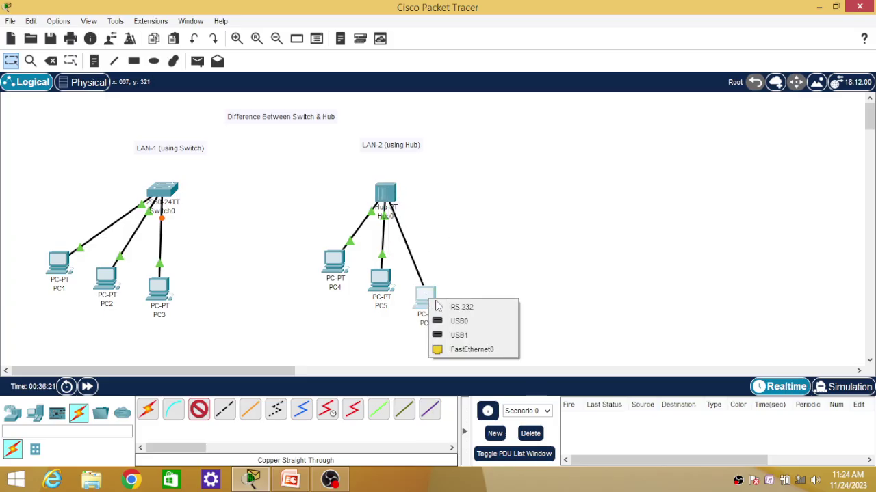
left_click(459, 351)
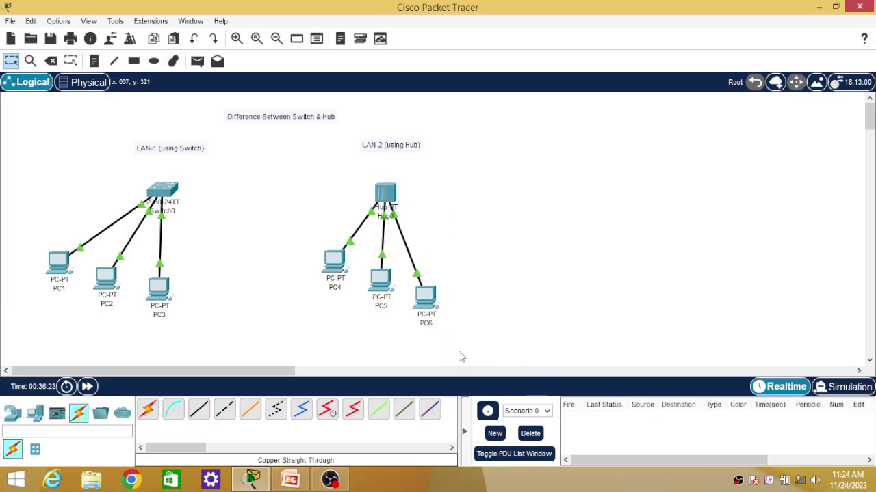
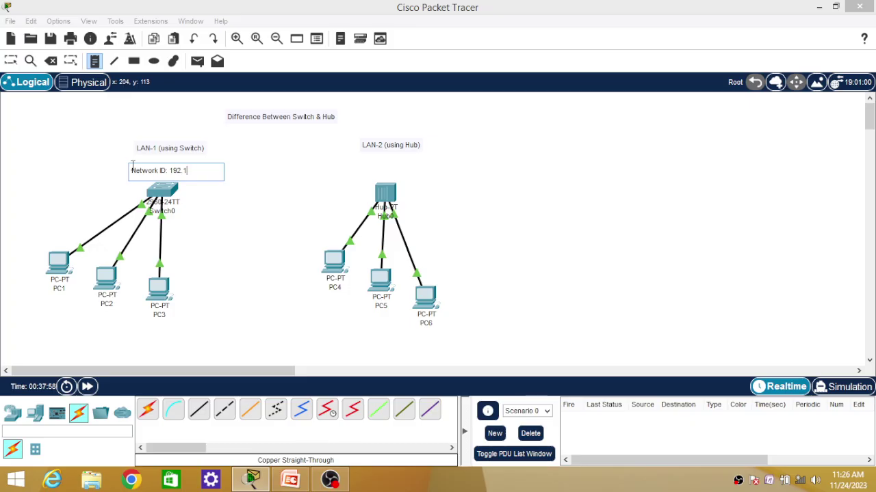
Step: Complete the note under the LAN-1 heading as "Network ID: 192.168.1.0" and copy its text
type(".1.0")
left_click_drag(207, 171, 128, 167)
key("ctrl+c")
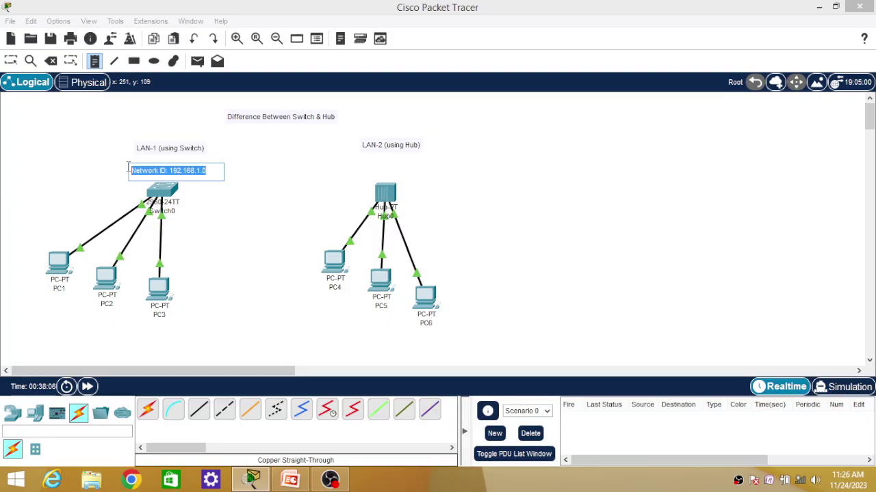
Step: Add a note reading "Network ID: 192.168.2.0" under the LAN-2 heading, reusing the copied text
left_click(365, 165)
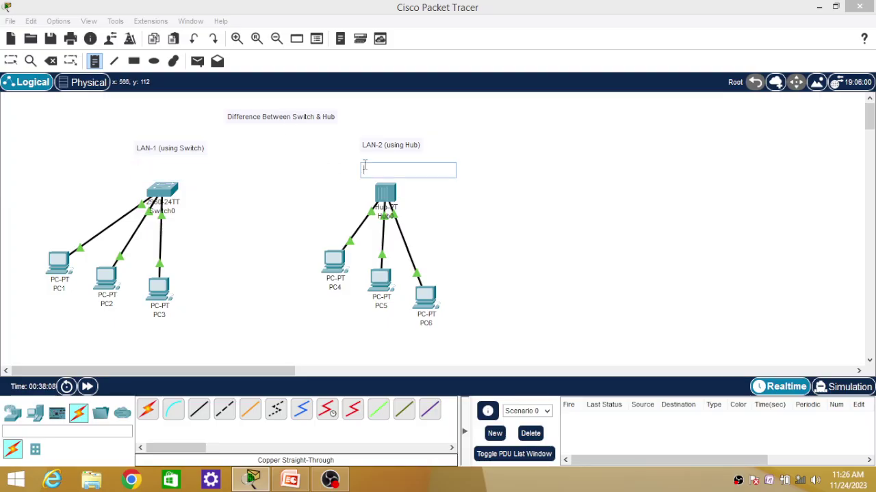
key("ctrl+v")
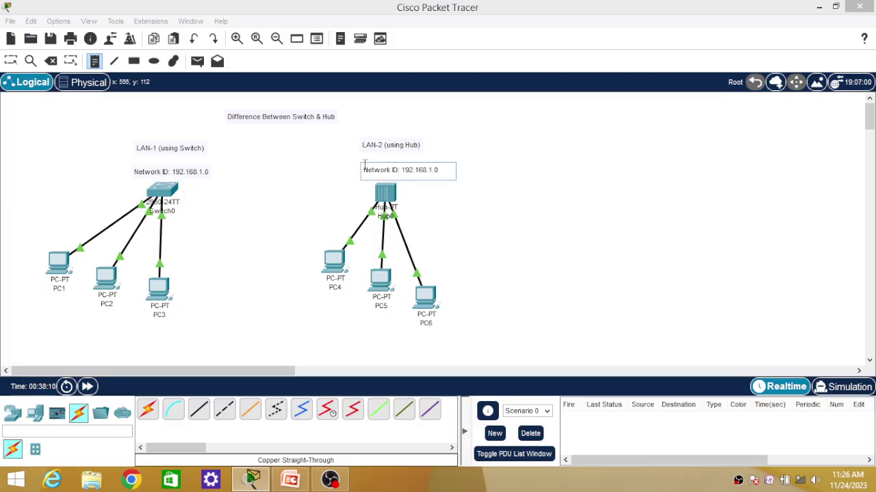
key("BackSpace")
key("BackSpace")
key("BackSpace")
type("2.0")
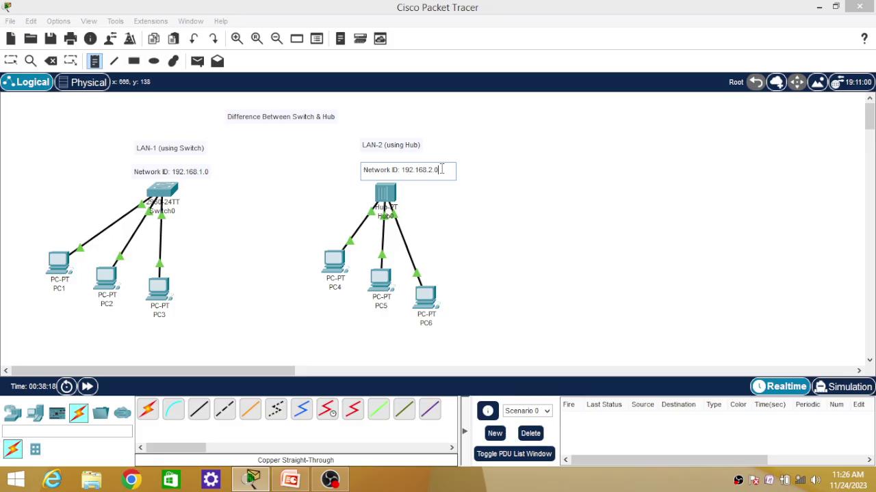
Step: Copy the LAN-2 network address and use it to label PC4 with a note reading 192.168.2.1
left_click_drag(441, 170, 404, 171)
key("ctrl+c")
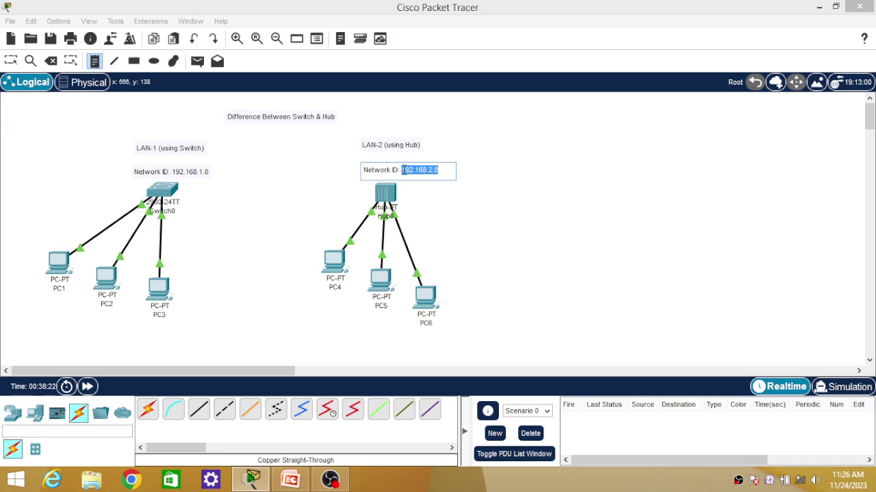
left_click(446, 171)
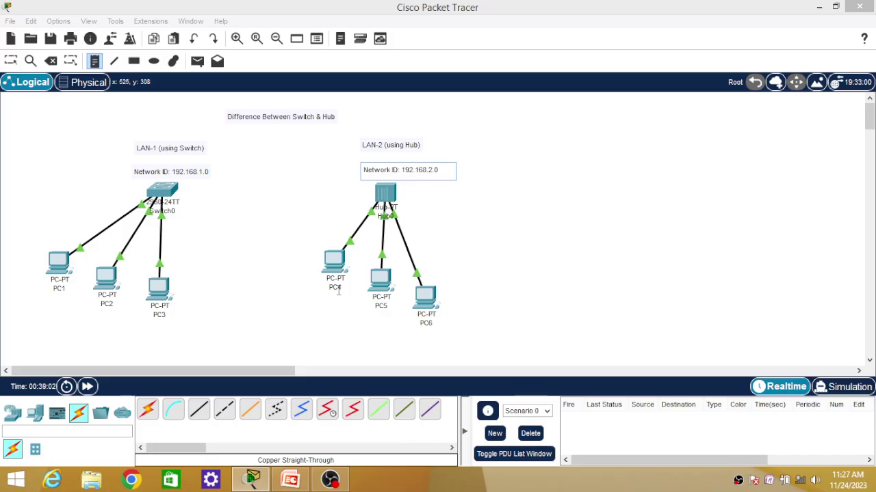
left_click(283, 296)
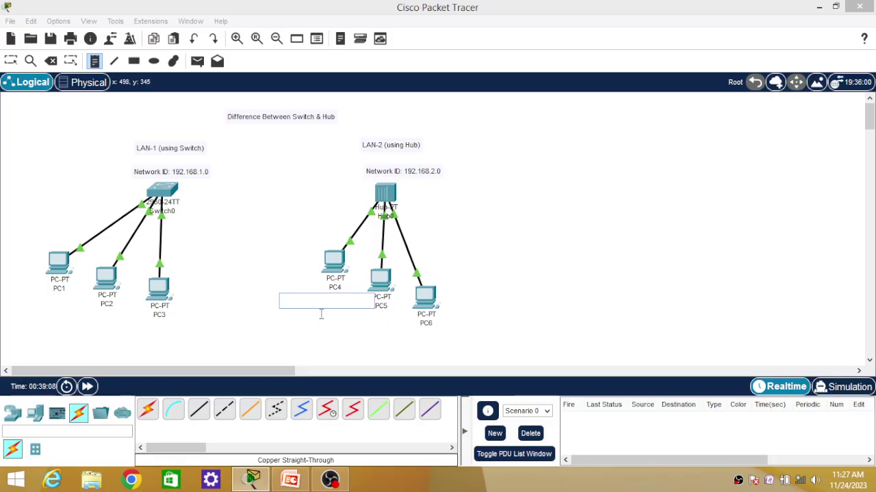
key("ctrl+v")
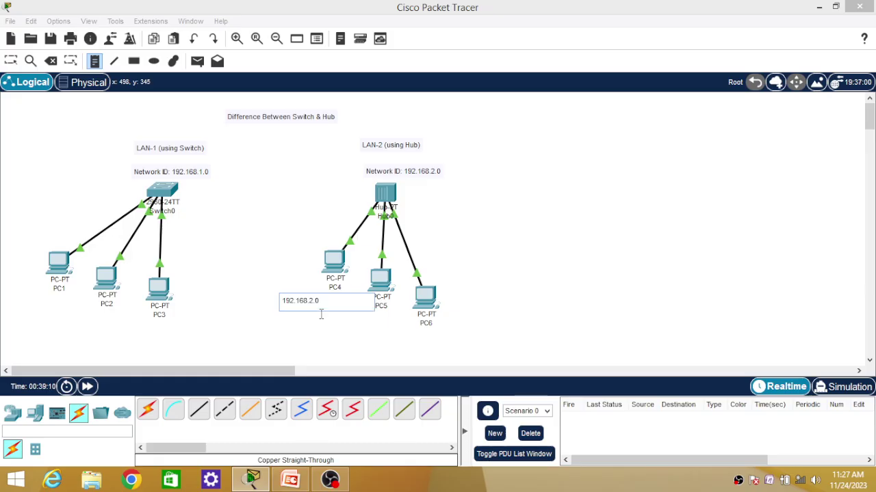
key("BackSpace")
type("1")
Step: Add a note reading 192.168.2.20 just below PC5, reusing the copied address
left_click(370, 334)
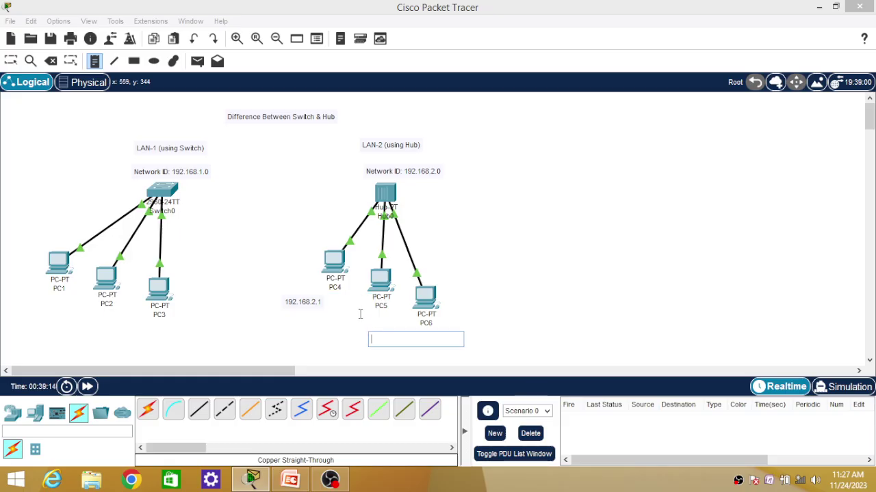
left_click(345, 314)
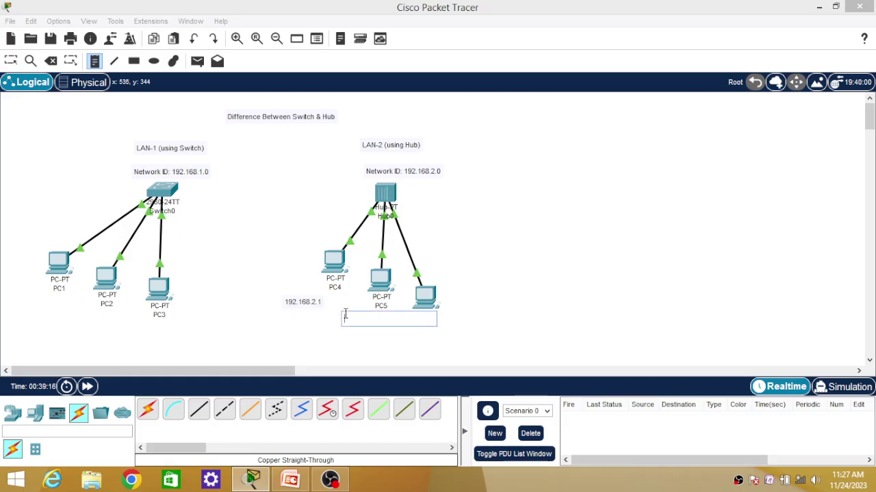
key("ctrl+v")
key("BackSpace")
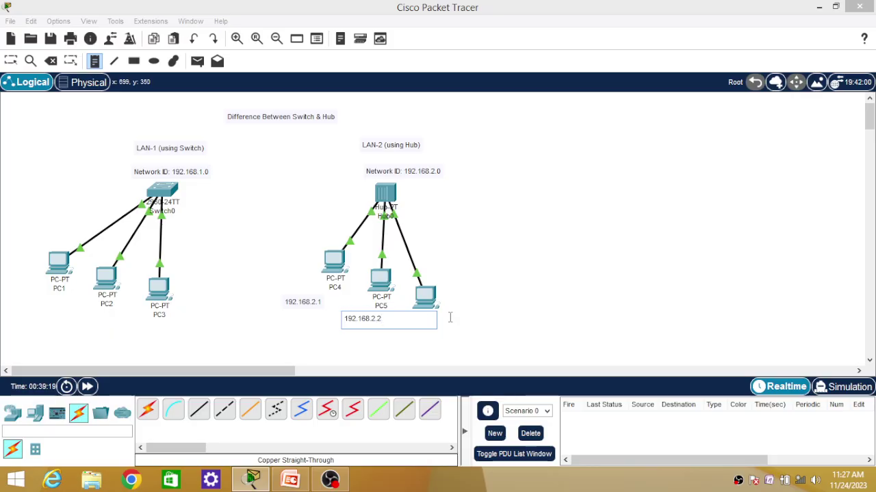
type("20")
Step: Add a note reading 192.168.2.100 beside PC6, reusing the copied address
left_click(456, 315)
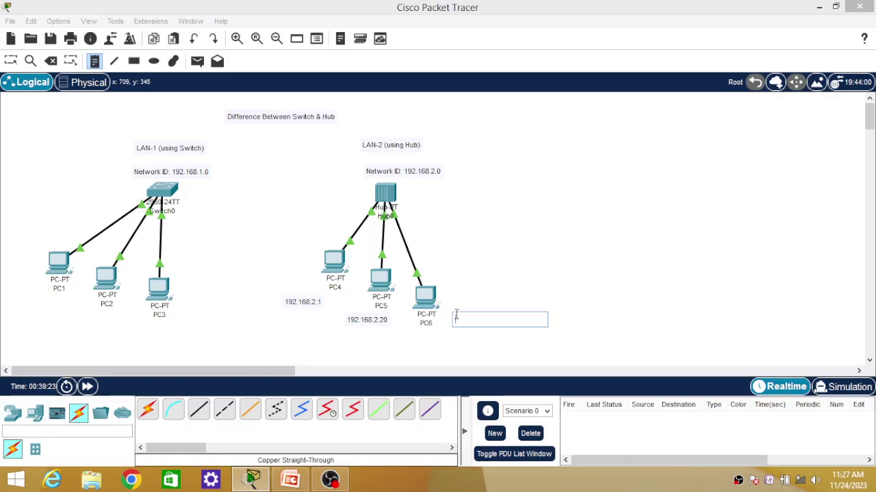
key("ctrl+v")
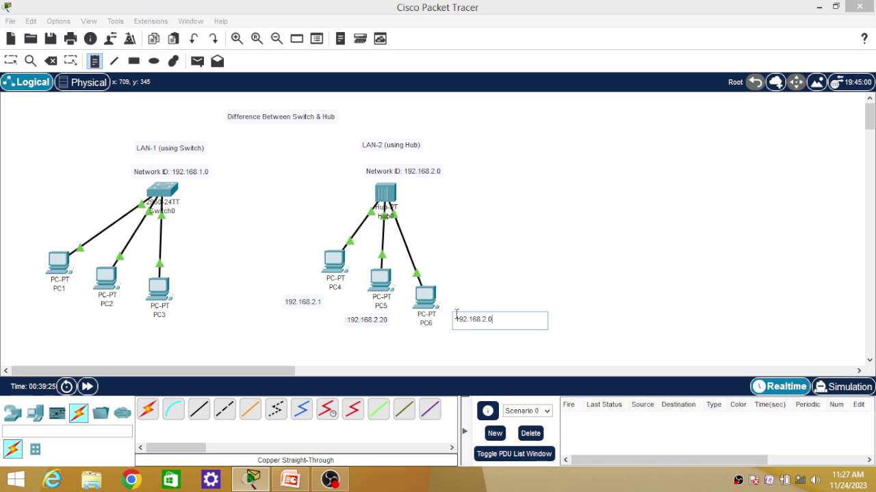
type("00")
Step: Add a note reading 192.168.1.1 below PC1, adapting the copied LAN-2 address
left_click(20, 301)
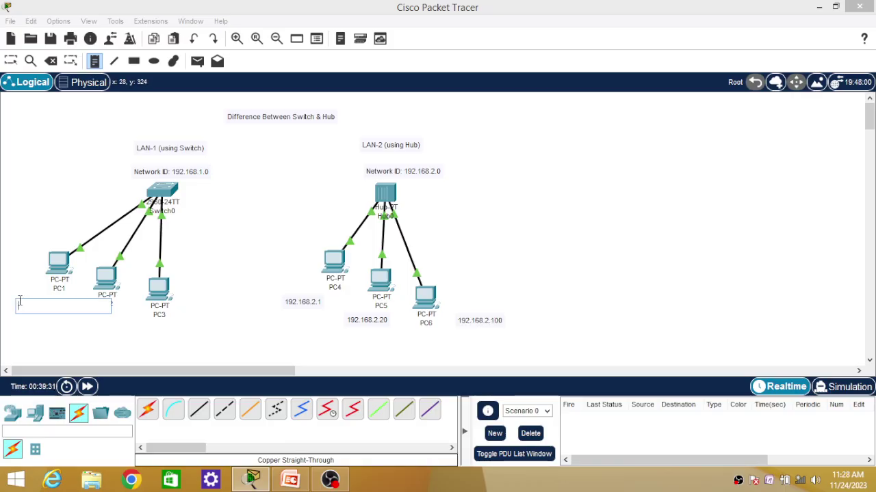
key("ctrl+v")
key("BackSpace")
key("BackSpace")
key("BackSpace")
type("1")
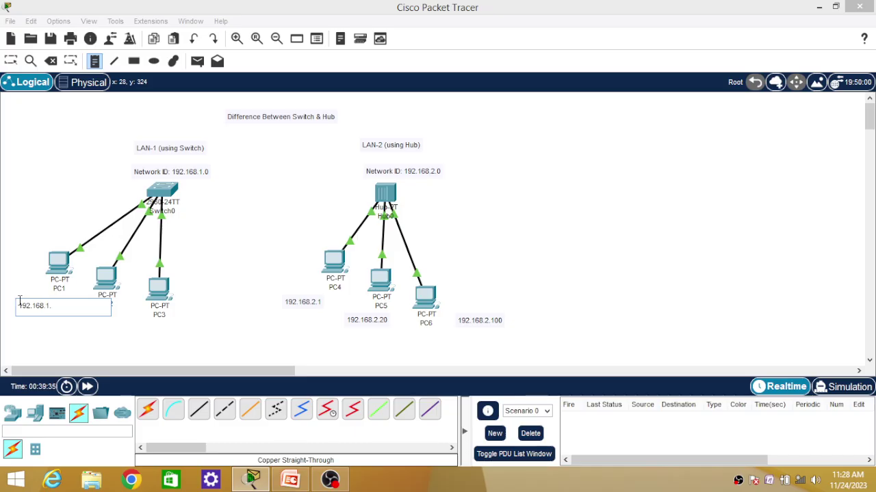
type(".1")
Step: Copy PC1's address note and use it to label PC2 with a note reading 192.168.1.10
left_click_drag(54, 304, 12, 306)
key("ctrl+c")
left_click(62, 306)
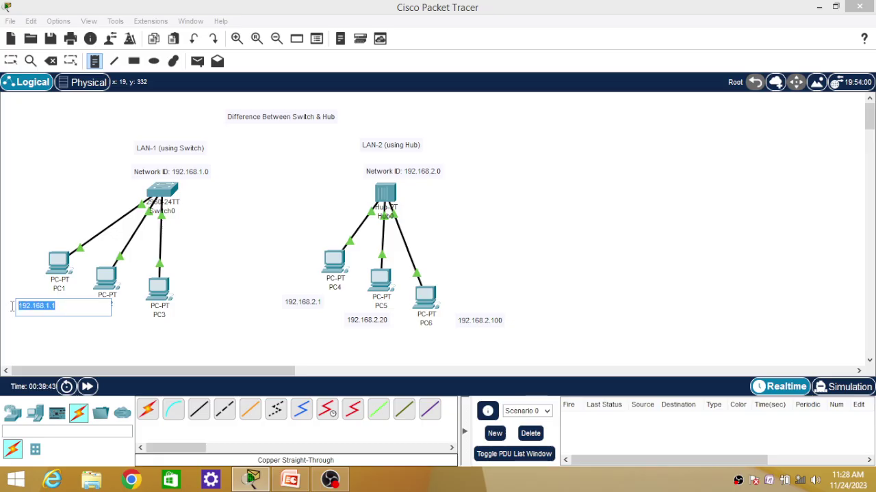
left_click(106, 333)
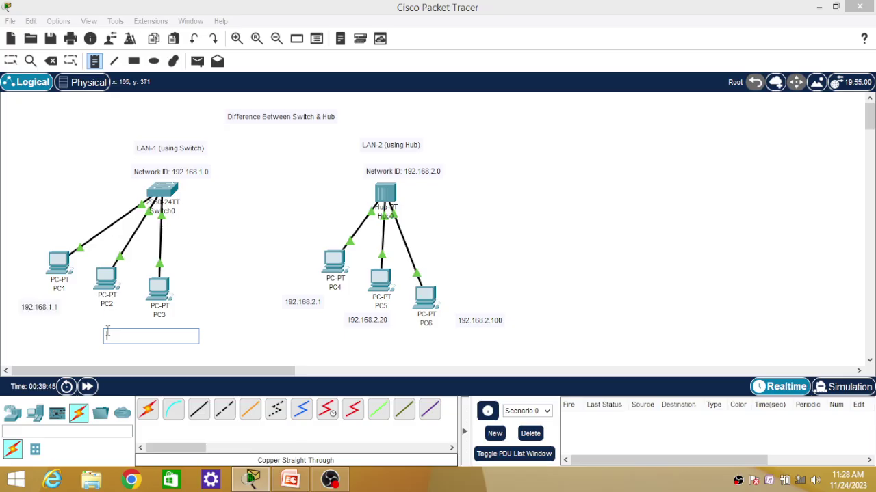
left_click(89, 311)
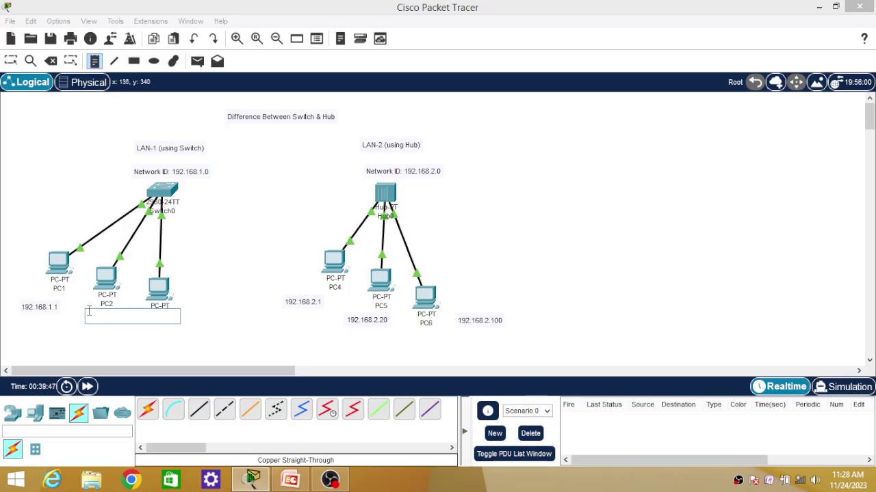
key("ctrl+v")
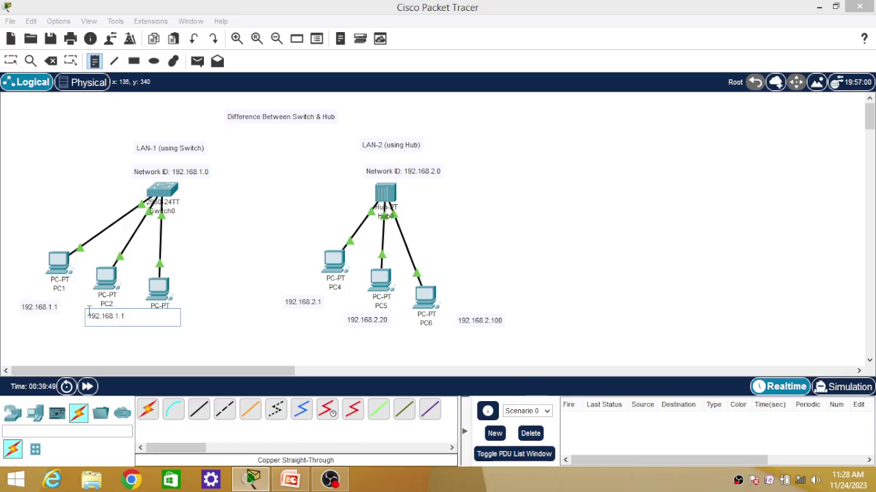
type("0")
Step: Add a note reading 192.168.1.100 below PC3 and return to the Select tool
left_click(192, 310)
left_click(156, 324)
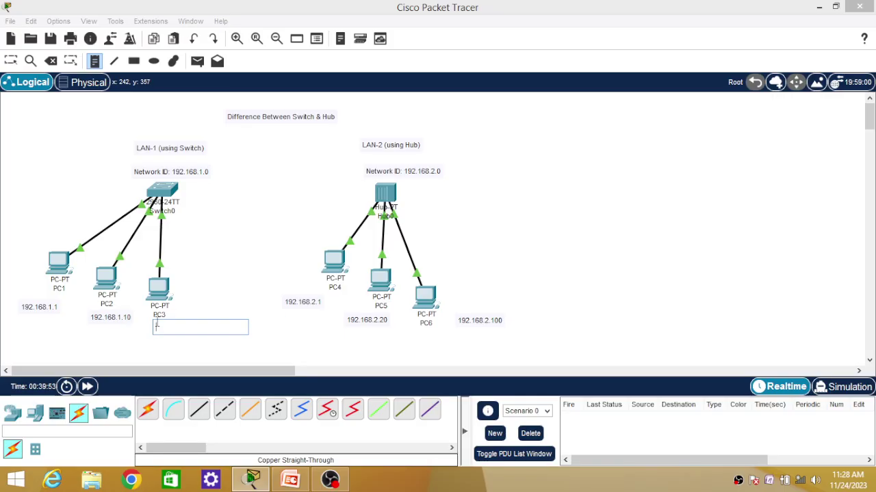
key("ctrl+v")
type("00")
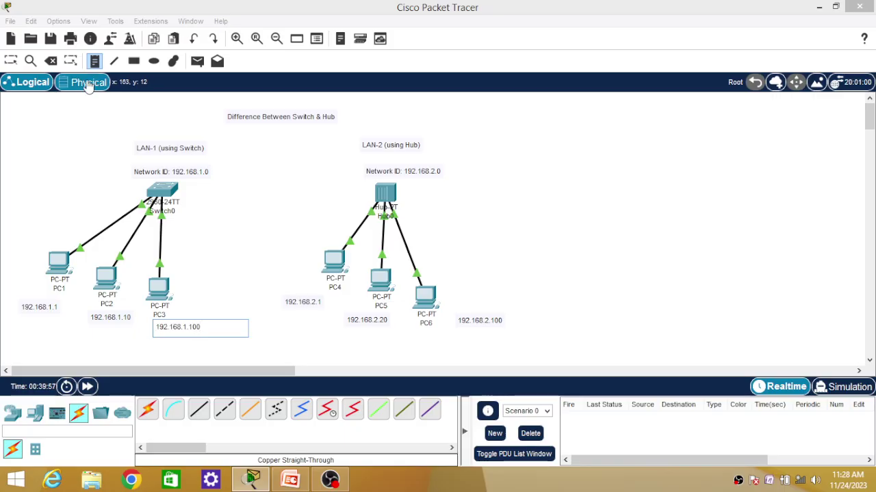
left_click(232, 254)
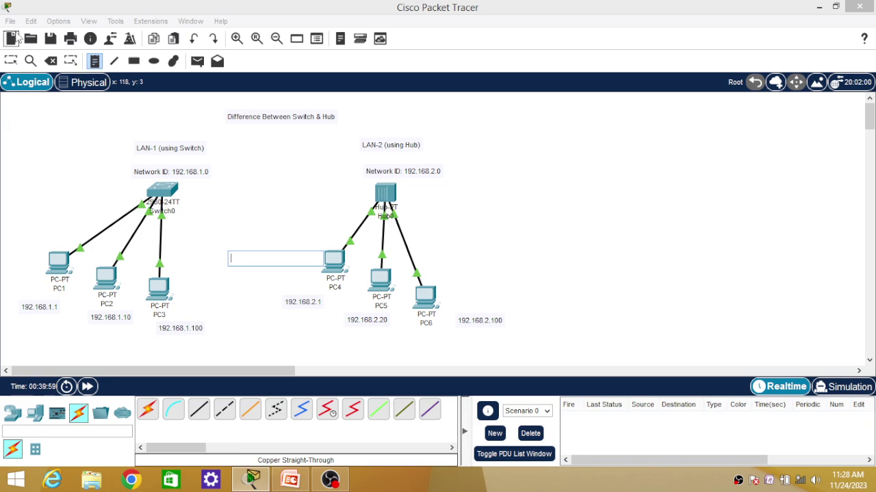
left_click(11, 61)
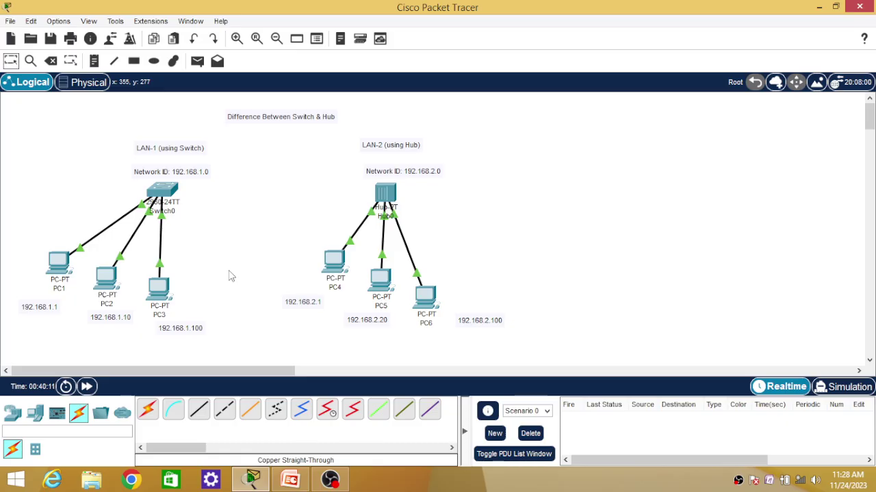
Step: Assign PC1 the static IPv4 address 192.168.1.1 with subnet mask 255.255.255.0
left_click(61, 263)
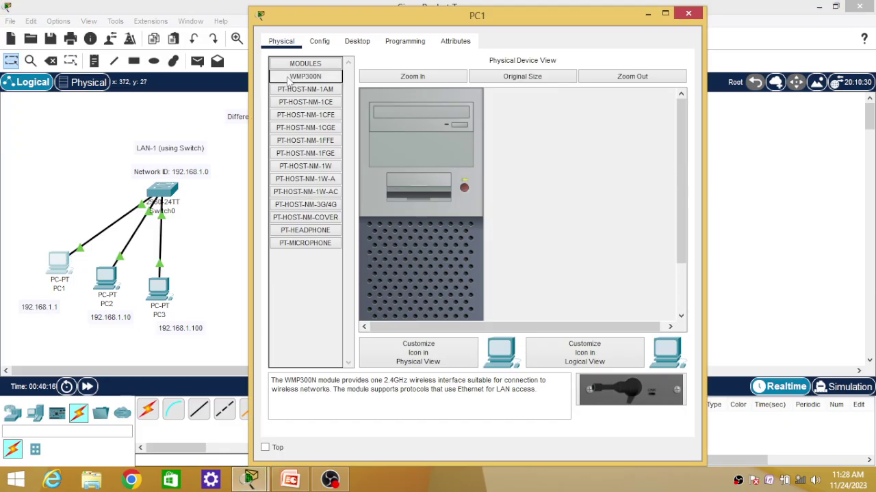
left_click(358, 41)
left_click(305, 104)
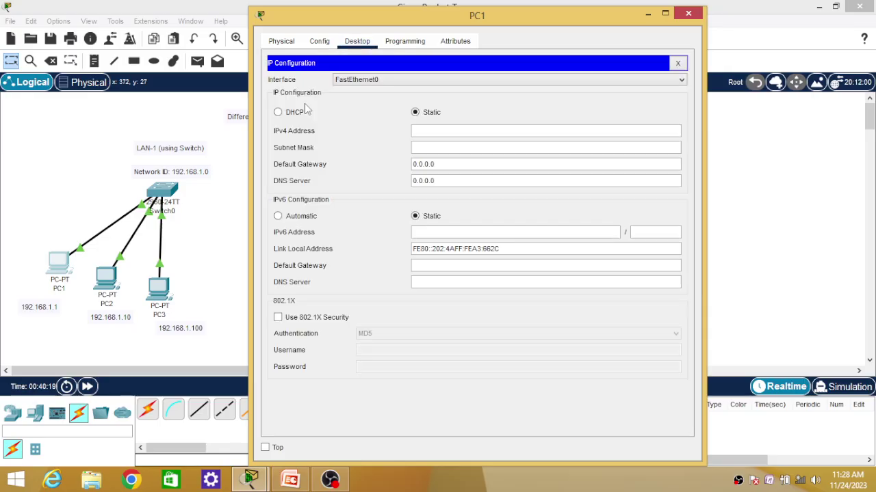
left_click(423, 131)
type("192.168.1.1")
left_click(431, 146)
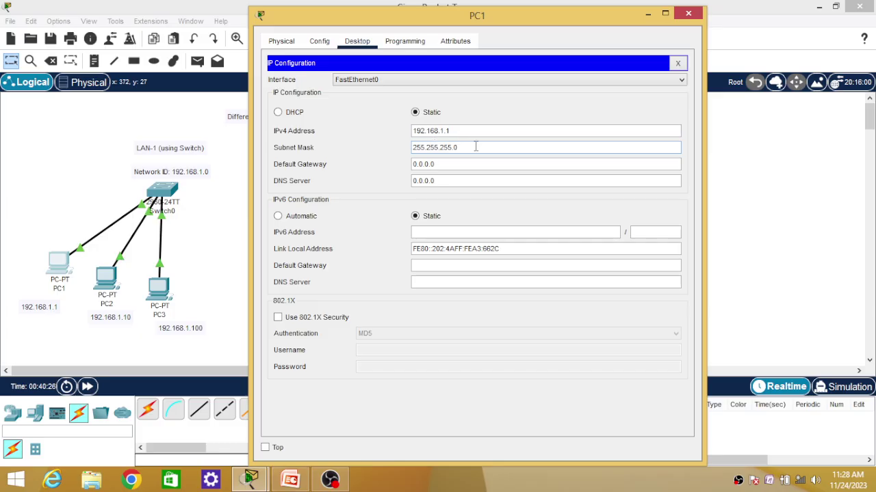
Step: Close PC1's settings and assign PC2 the static IPv4 address 192.168.1.10 with subnet mask 255.255.255.0
left_click(696, 14)
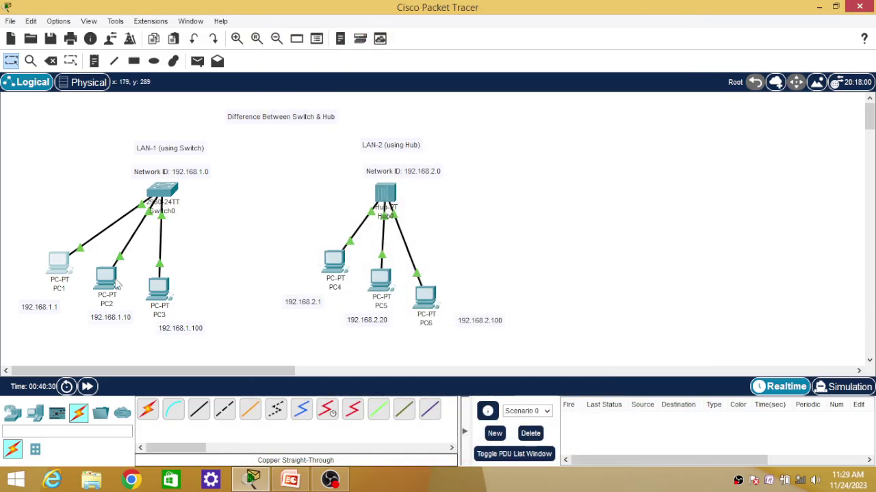
left_click(111, 286)
left_click(111, 286)
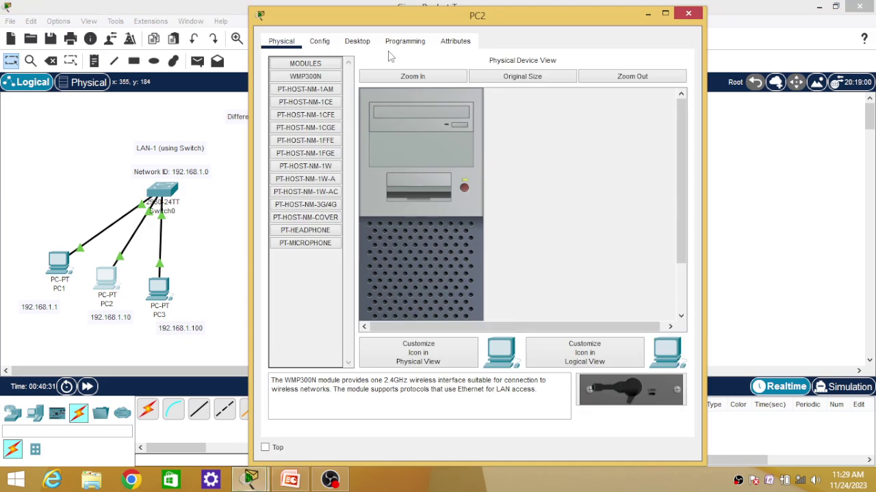
left_click(369, 44)
left_click(321, 92)
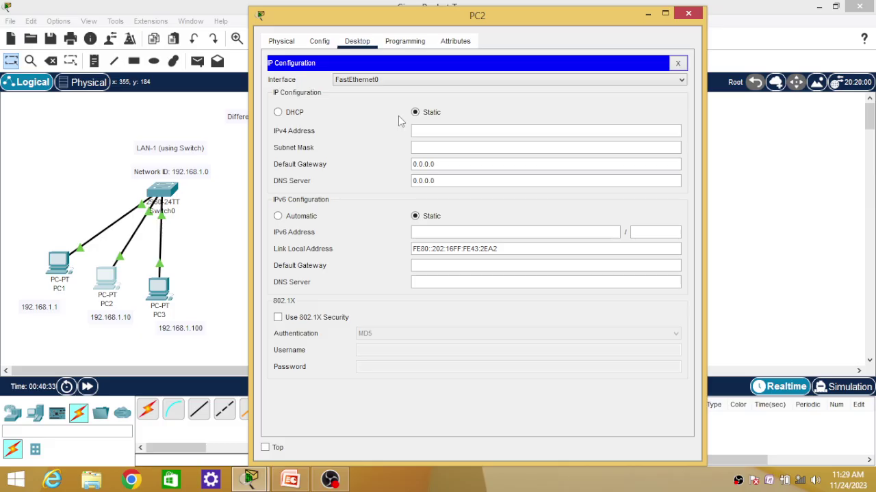
type("192.168.1.10")
left_click(436, 145)
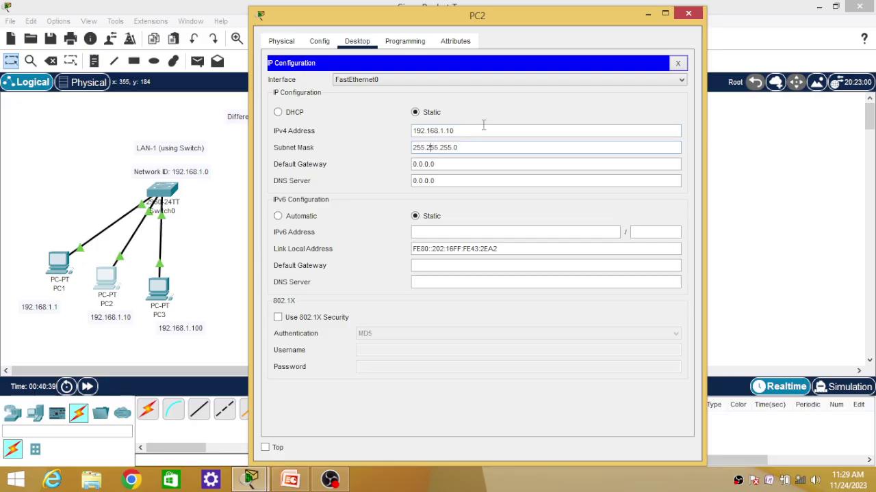
left_click(691, 14)
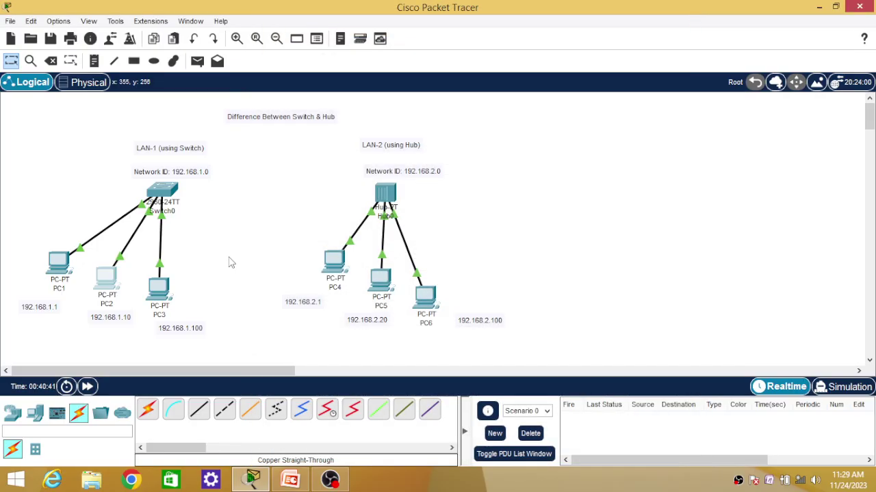
Step: Assign PC3 the static IPv4 address 192.168.1.100 with subnet mask 255.255.255.0
left_click(164, 284)
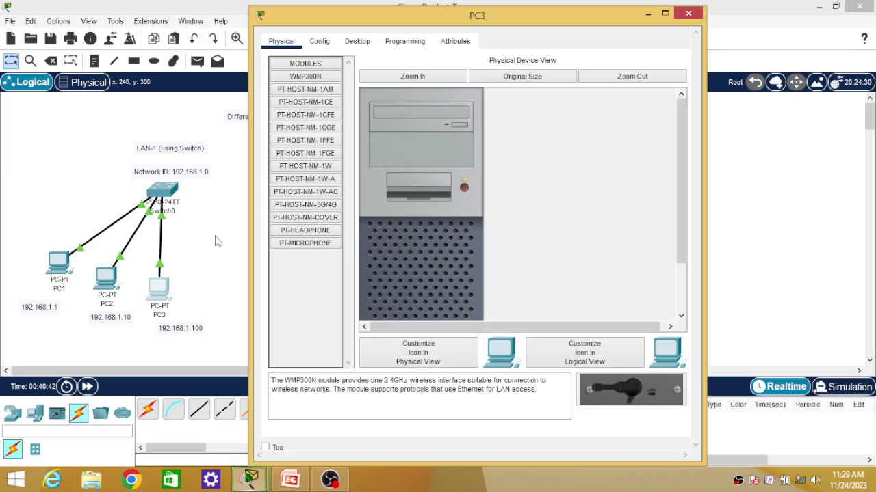
left_click(358, 41)
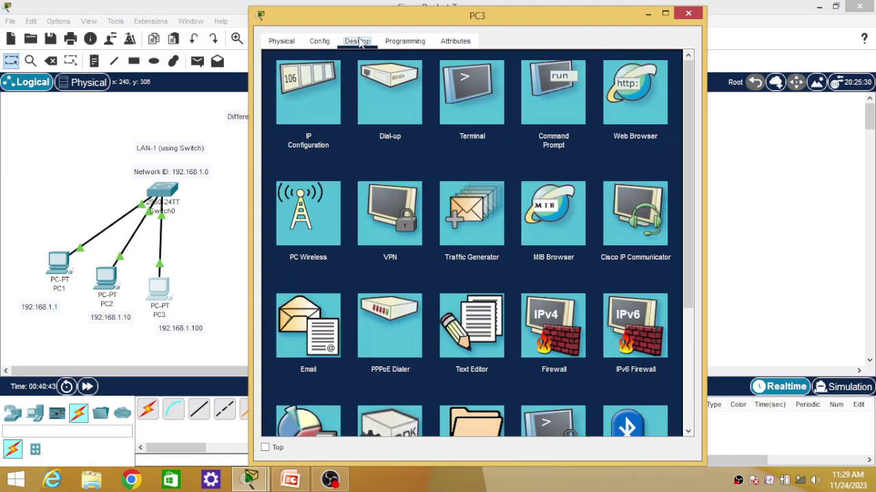
left_click(312, 99)
left_click(427, 134)
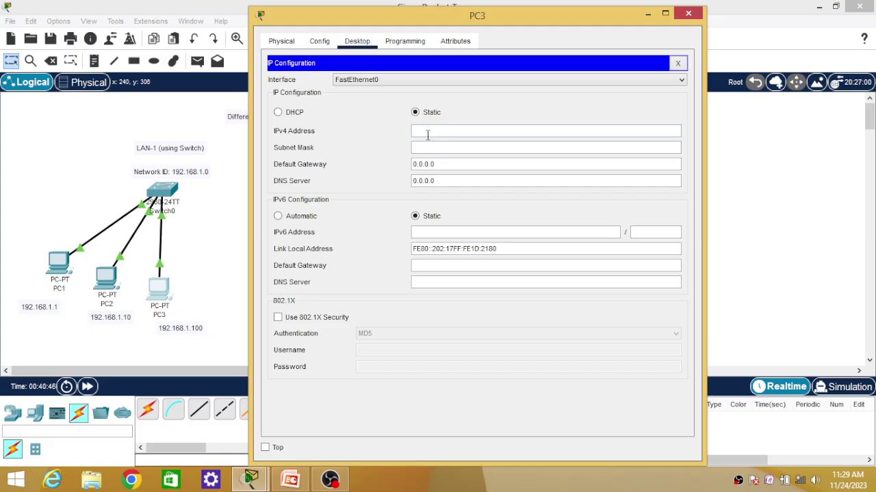
type("192.168.1.100")
left_click(436, 147)
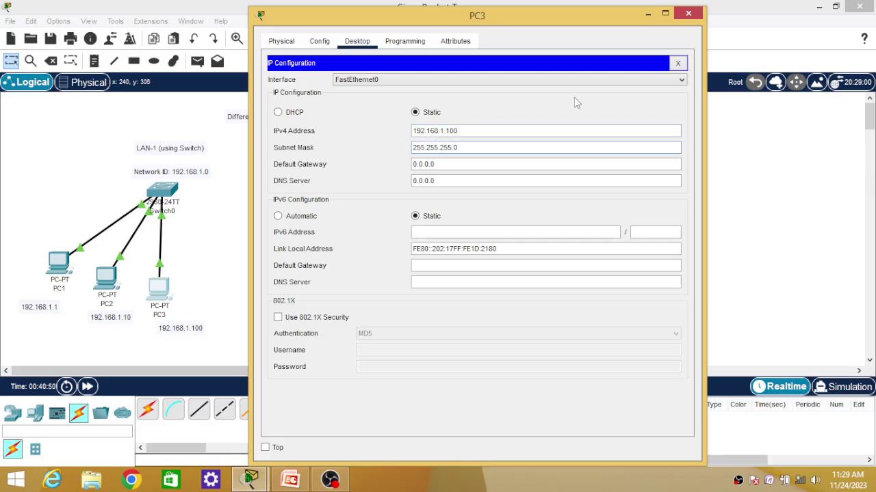
left_click(689, 14)
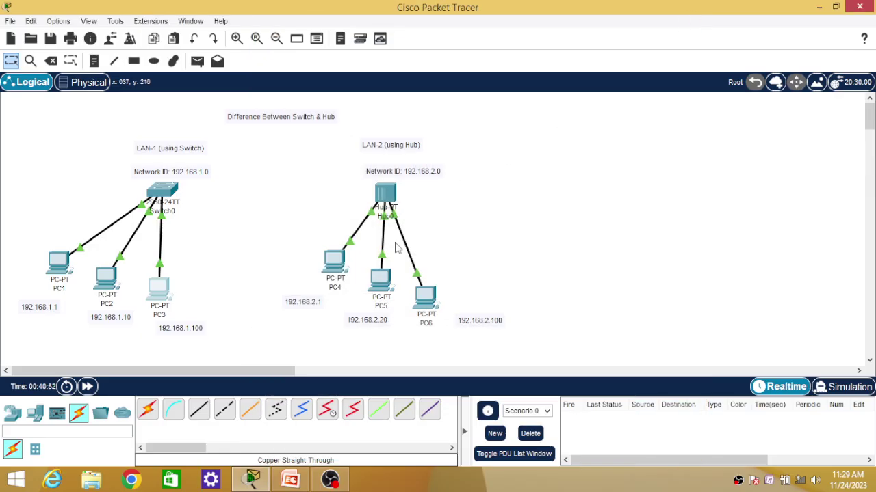
Step: Assign PC4 the static IPv4 address 192.168.2.1 with subnet mask 255.255.255.0
left_click(335, 265)
left_click(357, 41)
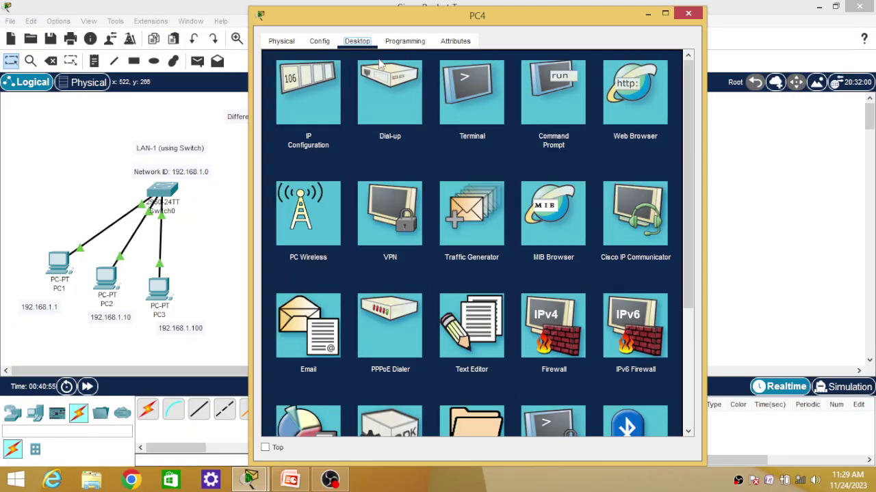
left_click(311, 106)
left_click(423, 130)
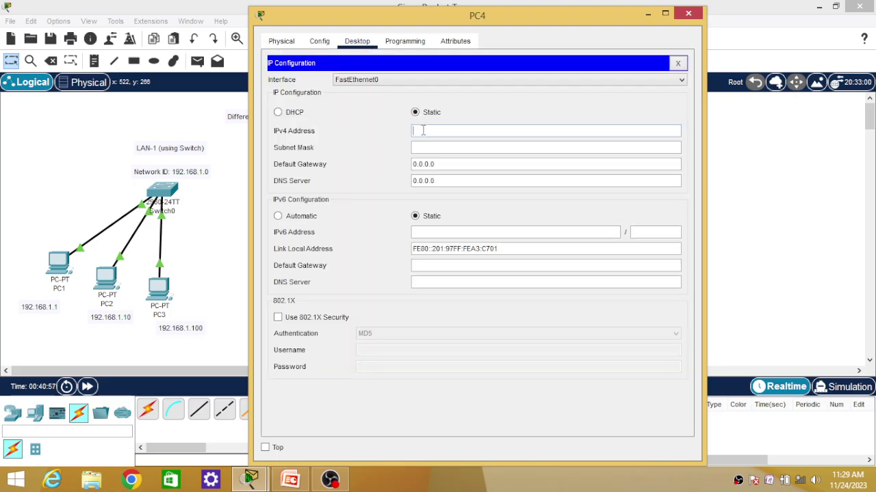
type("192.168.1.1")
key("BackSpace")
key("BackSpace")
key("BackSpace")
type("2")
left_click_drag(450, 131, 400, 119)
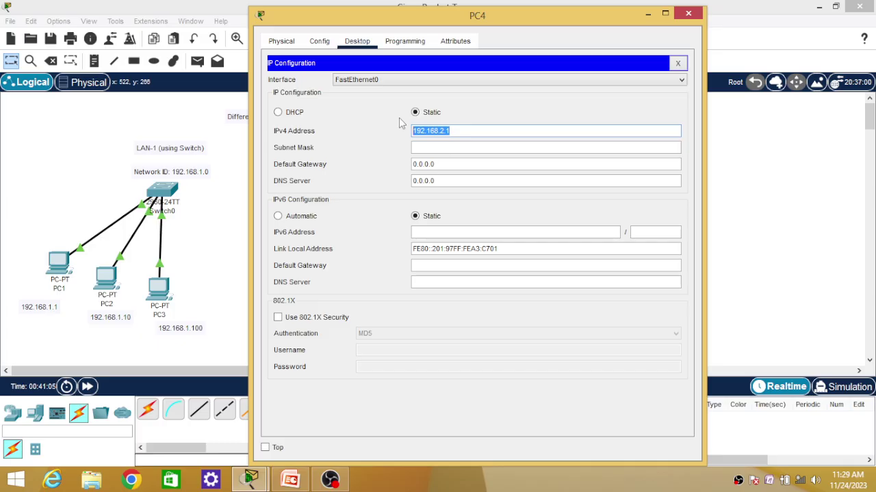
left_click(422, 148)
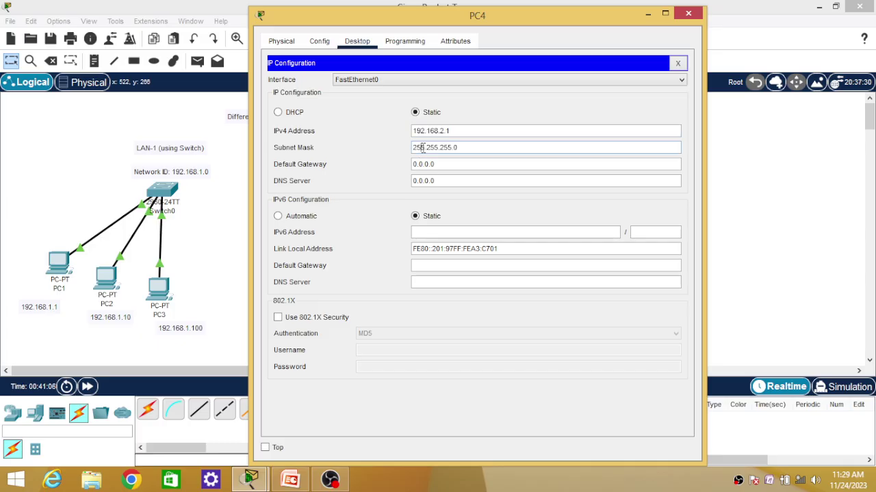
left_click(682, 15)
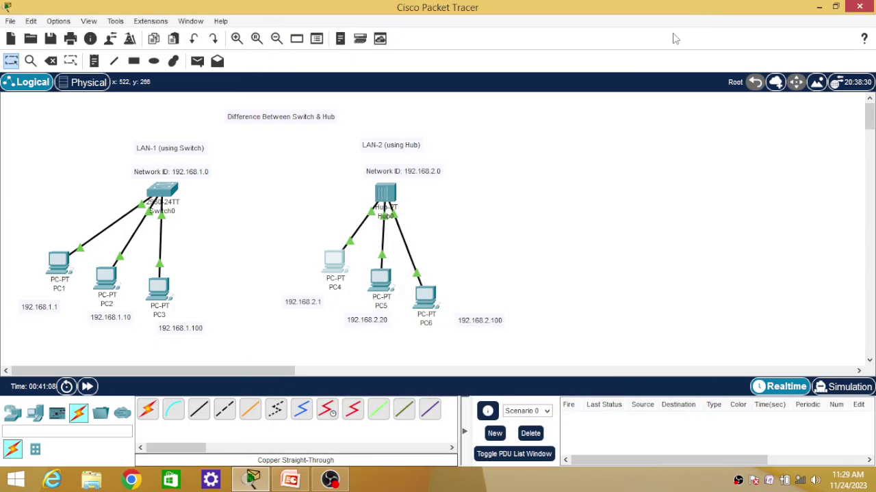
Step: Assign PC5 the static IPv4 address 192.168.2.20 with subnet mask 255.255.255.0
left_click(383, 294)
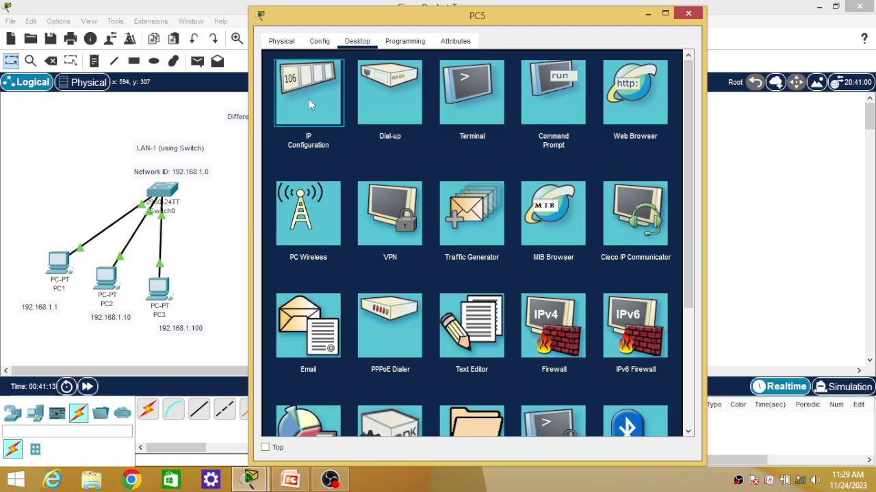
left_click(309, 99)
left_click(428, 131)
type("192.168.2.1")
key("BackSpace")
type("20")
left_click(435, 145)
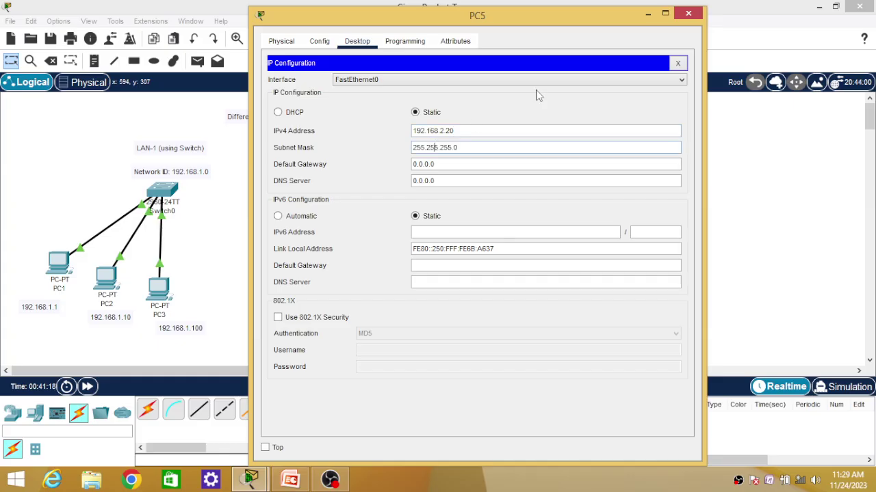
left_click(688, 14)
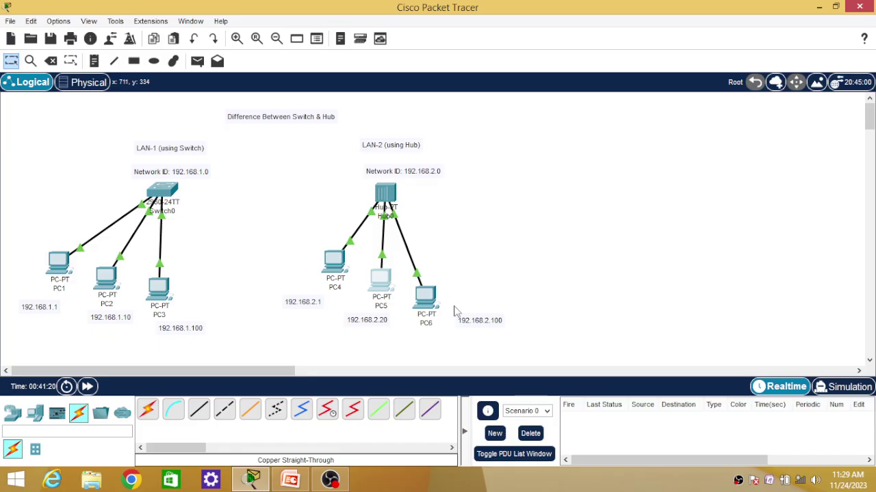
Step: Assign PC6 the static IPv4 address 192.168.2.100 with subnet mask 255.255.255.0
left_click(433, 303)
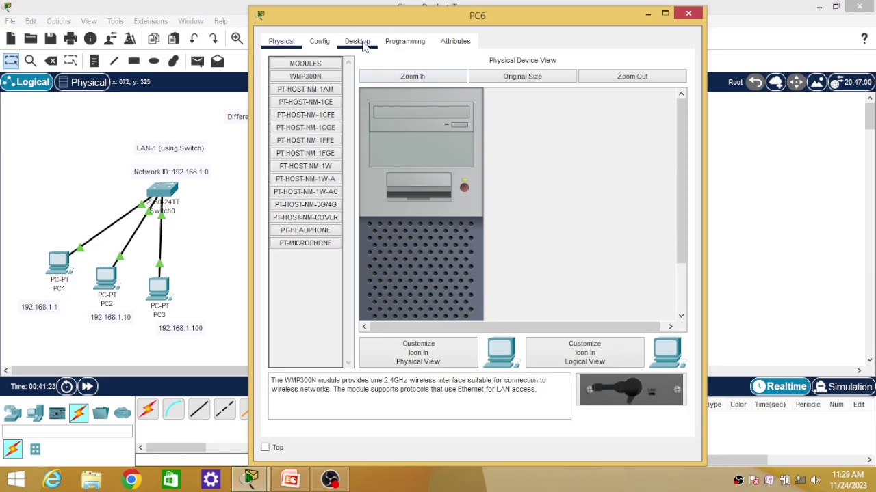
left_click(361, 43)
left_click(308, 87)
left_click(421, 131)
type("192.168.2.1")
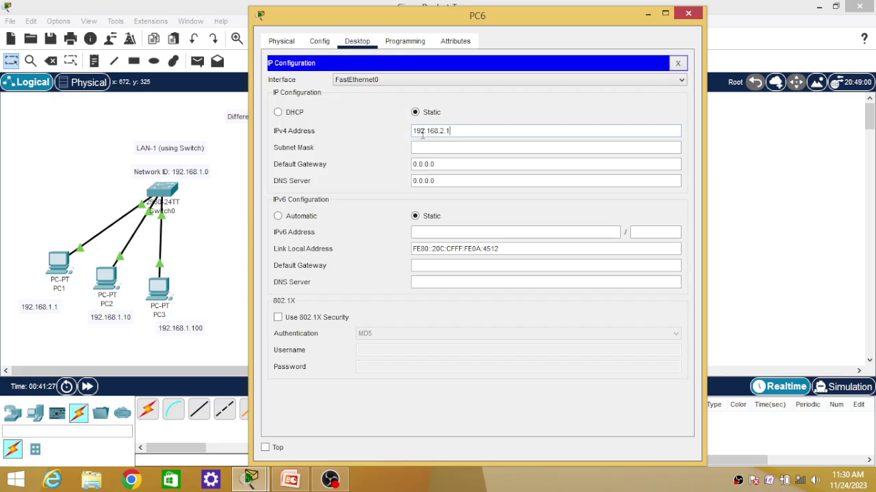
type("00")
left_click(427, 147)
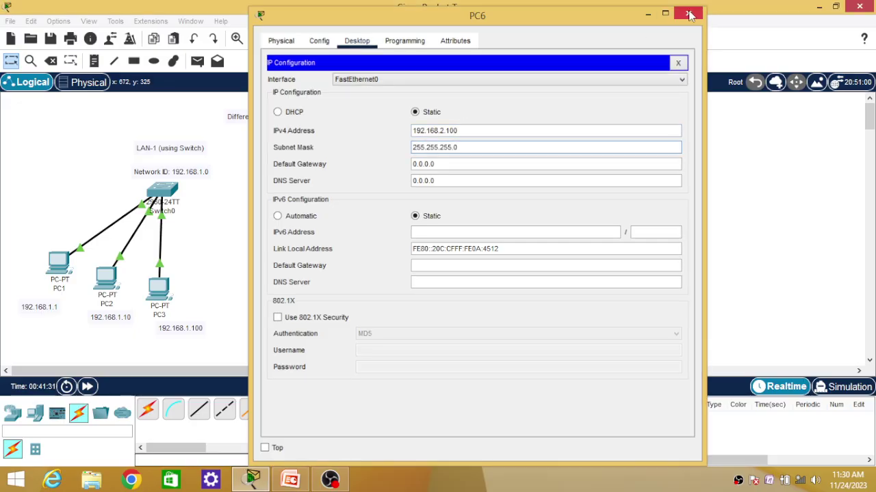
left_click(689, 15)
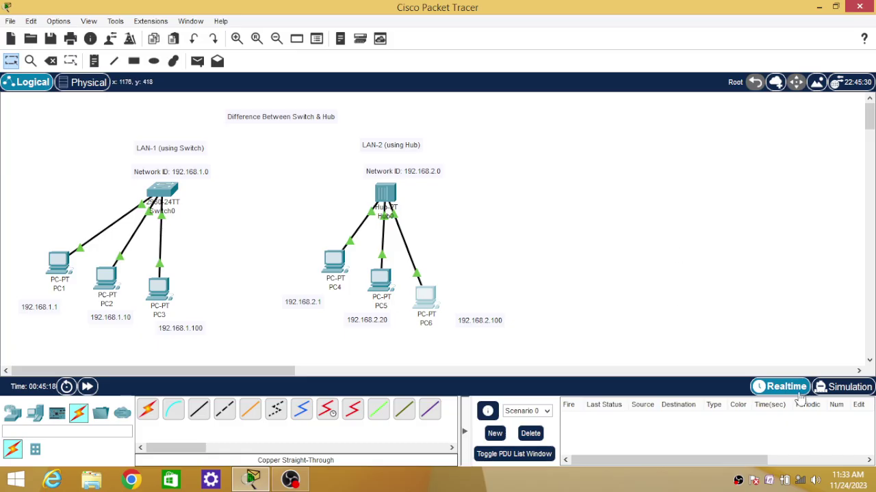
Step: Switch to Simulation mode and widen the simulation area so all event list columns fit
left_click(847, 389)
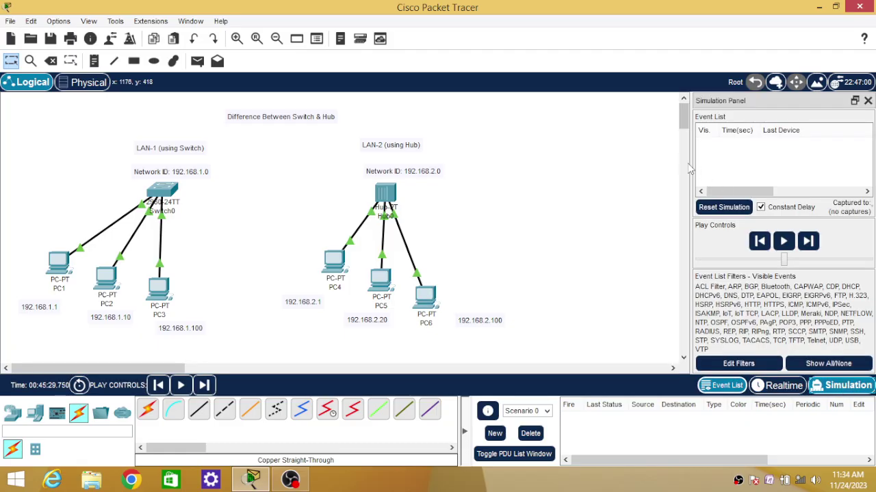
left_click_drag(687, 167, 550, 168)
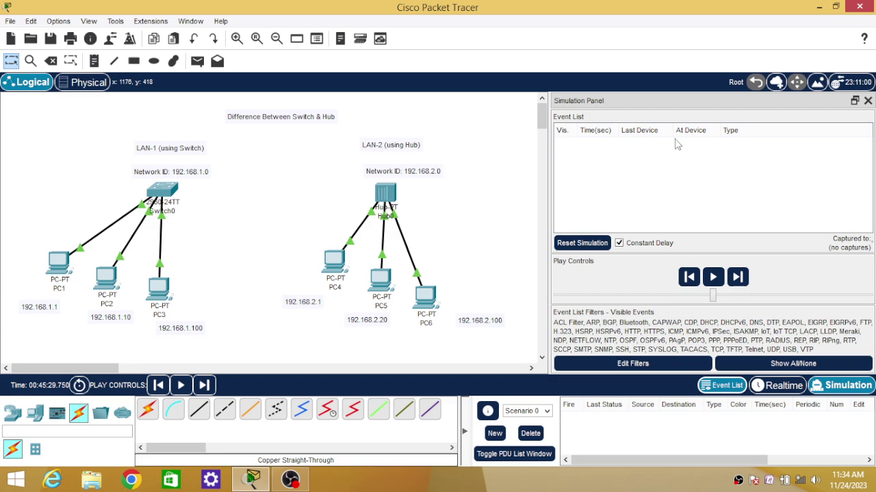
Step: Add one simple PDU from PC1 to PC3 in LAN-1 and another from PC4 to PC6 in LAN-2
left_click(198, 63)
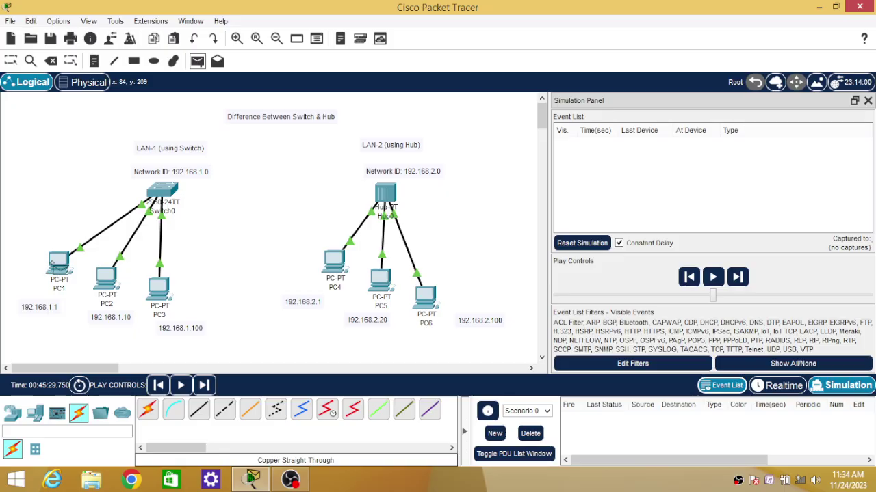
left_click(53, 263)
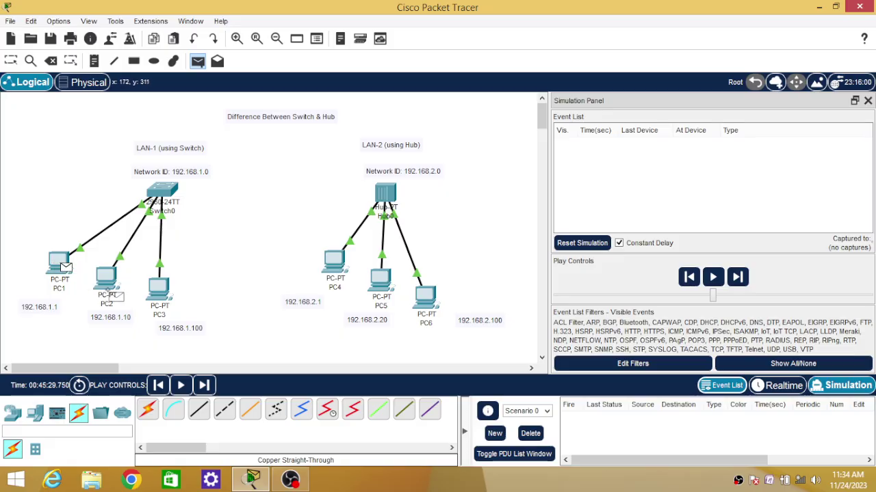
left_click(159, 288)
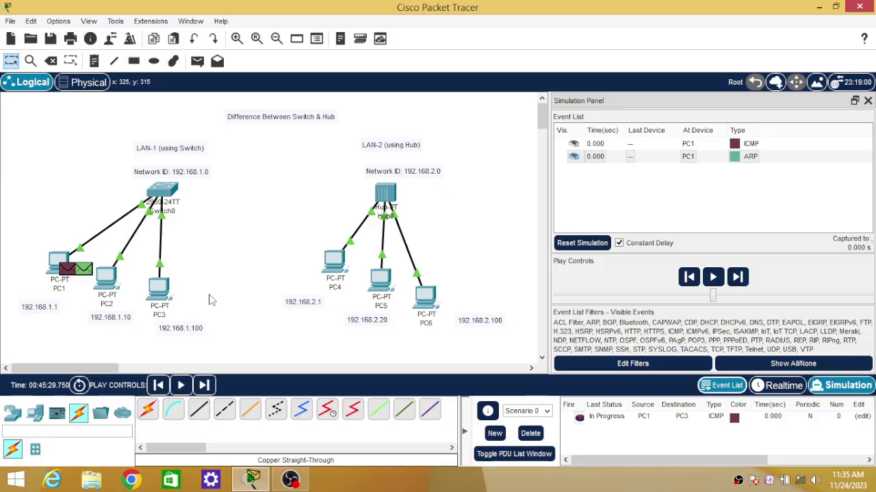
left_click(197, 61)
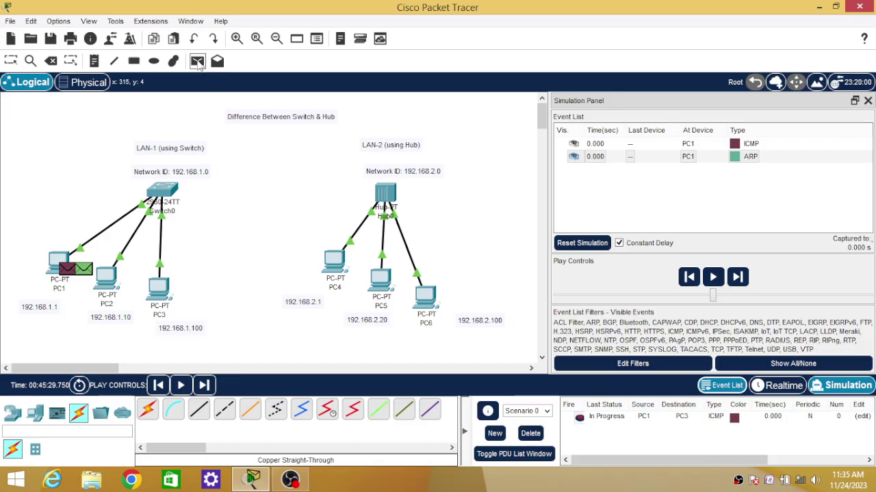
left_click(335, 261)
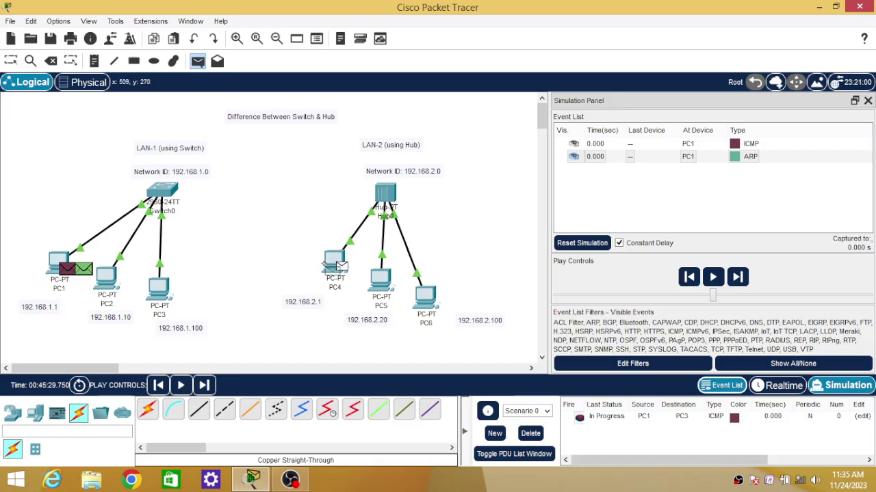
left_click(425, 295)
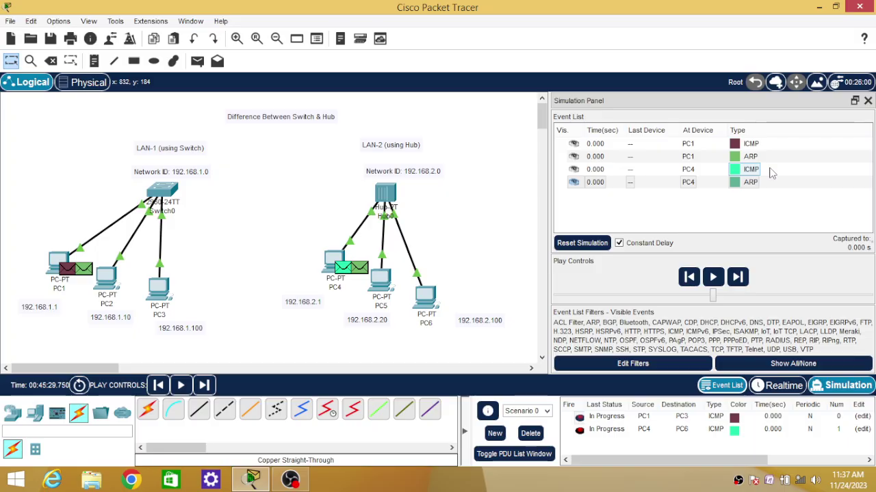
Step: Advance the simulation one event at a time through the ARP request and reply in both LANs, up to 0.004 s
left_click(739, 277)
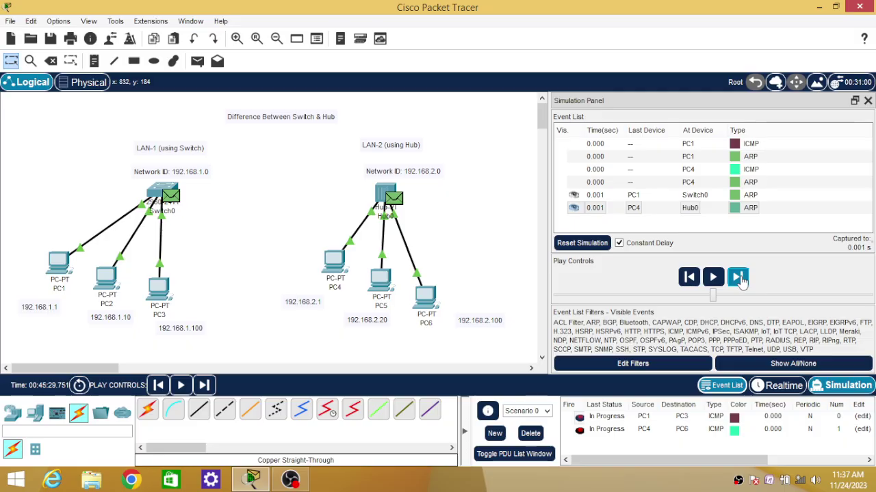
left_click(740, 279)
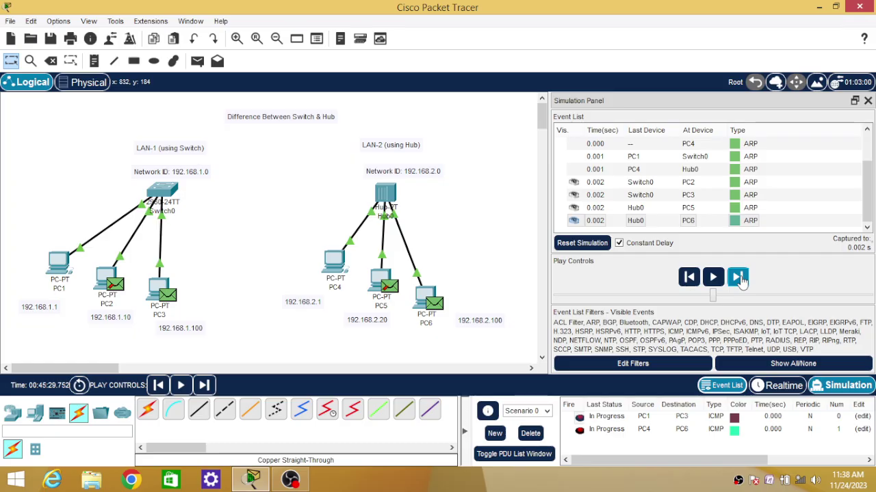
left_click(740, 277)
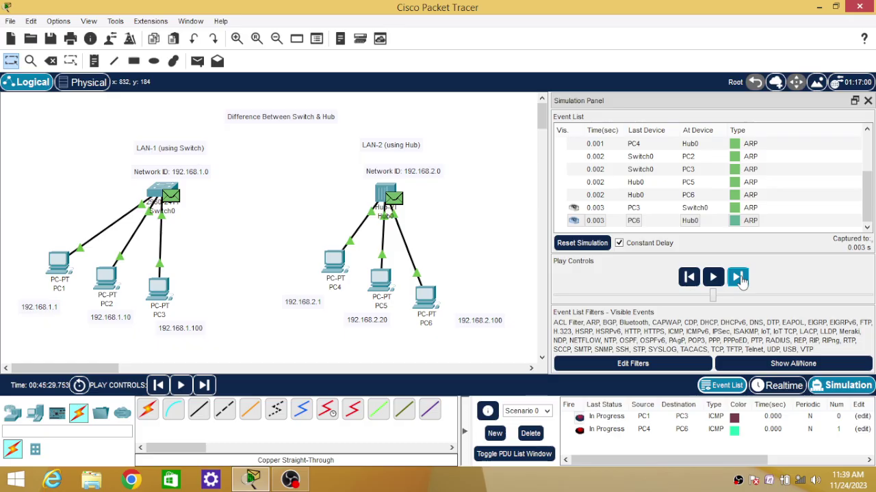
left_click(742, 280)
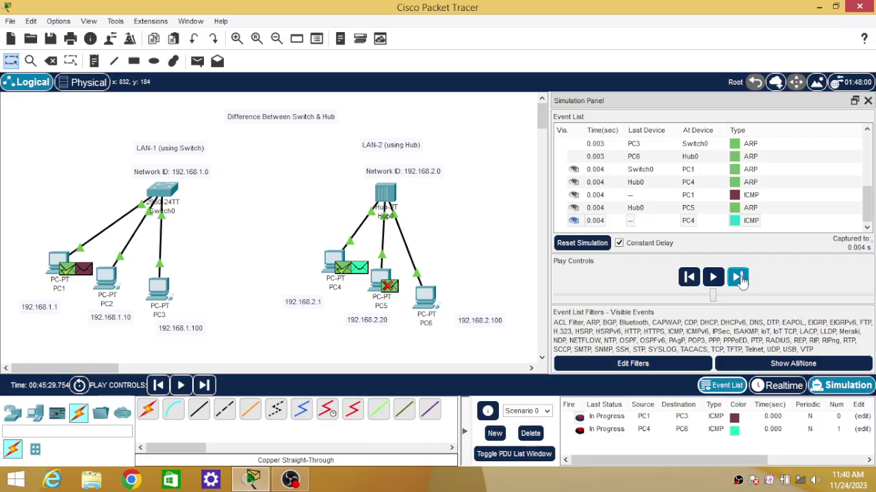
Step: Advance the simulation event by event through the ICMP request and reply in both LANs, up to 0.008 s
left_click(737, 277)
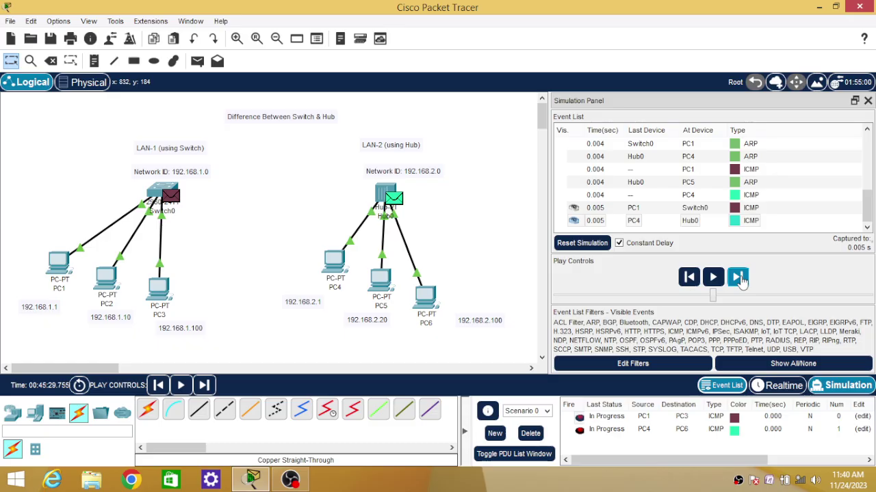
left_click(742, 280)
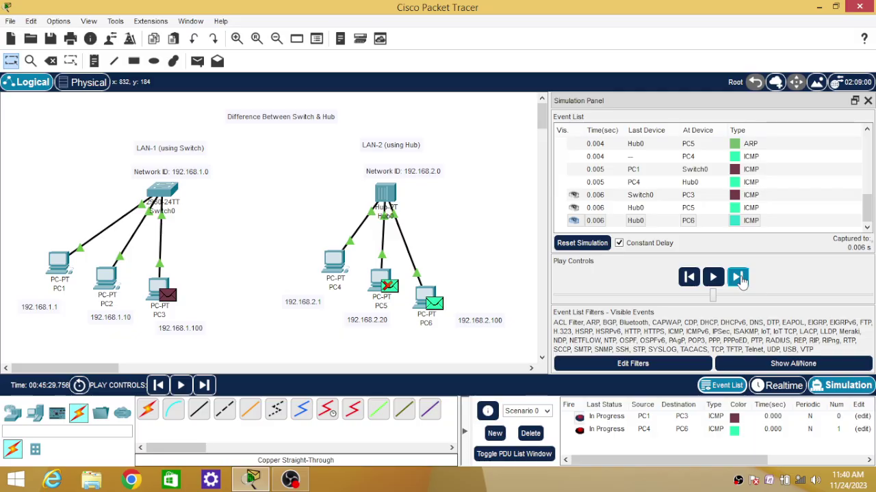
left_click(738, 277)
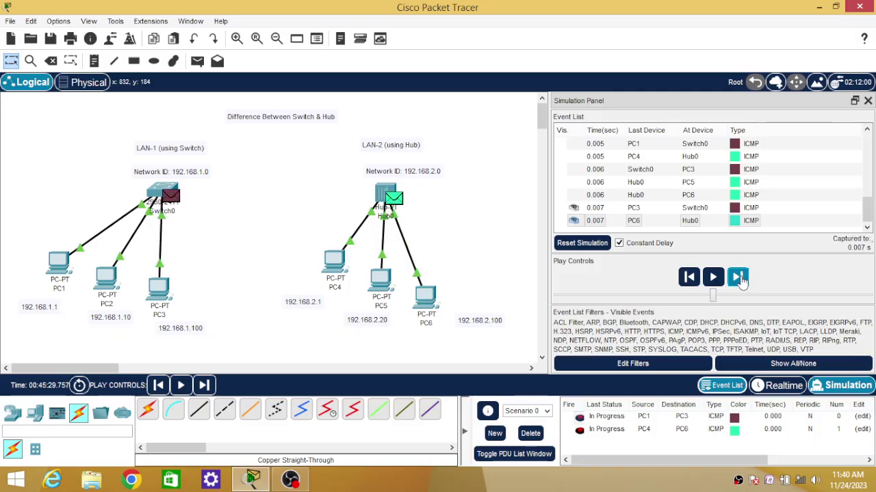
left_click(739, 277)
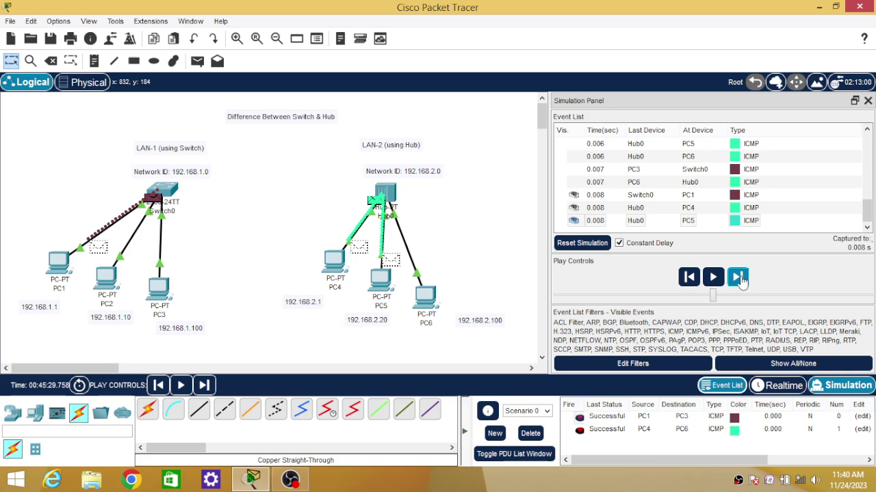